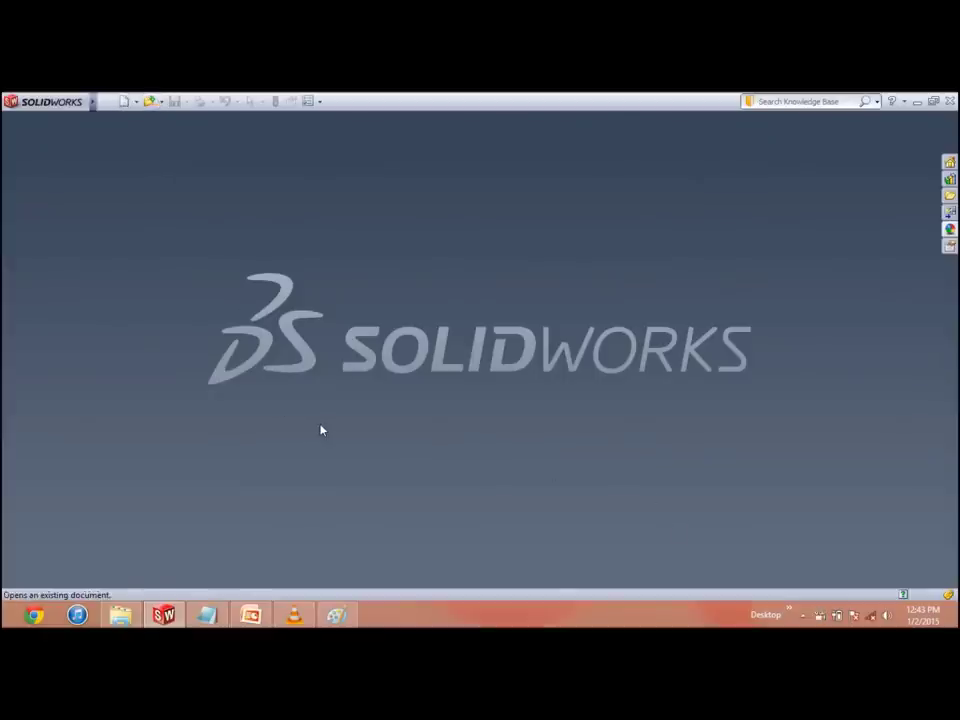
# Step: Open the part 'supra 2015 chasis with structural member and 1018 material.SLDPRT'
pyautogui.click(161, 102)
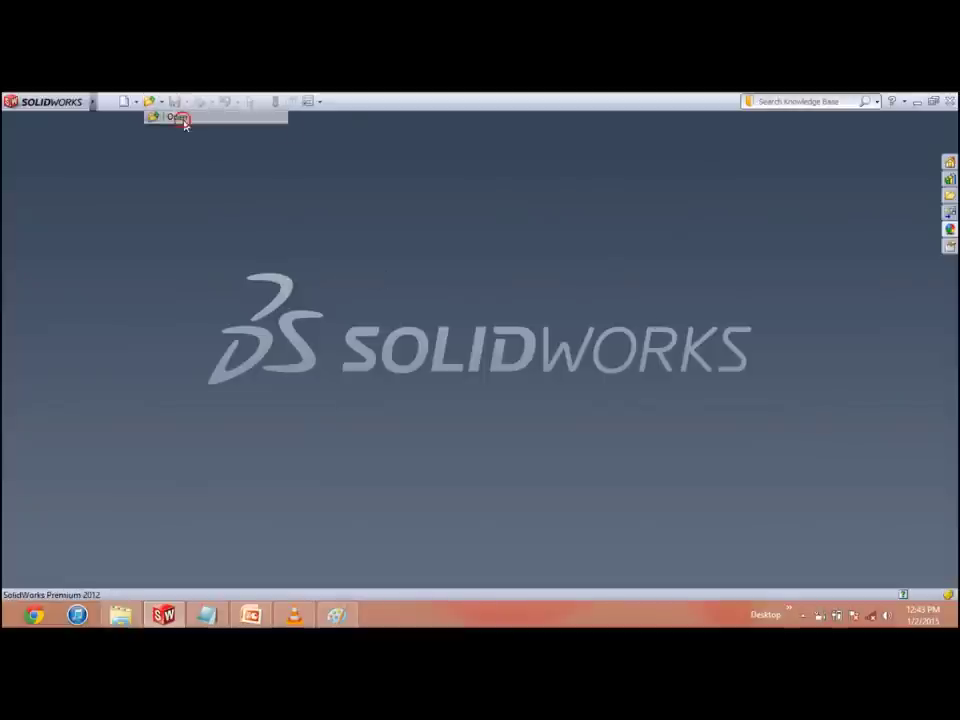
pyautogui.click(180, 116)
pyautogui.click(834, 579)
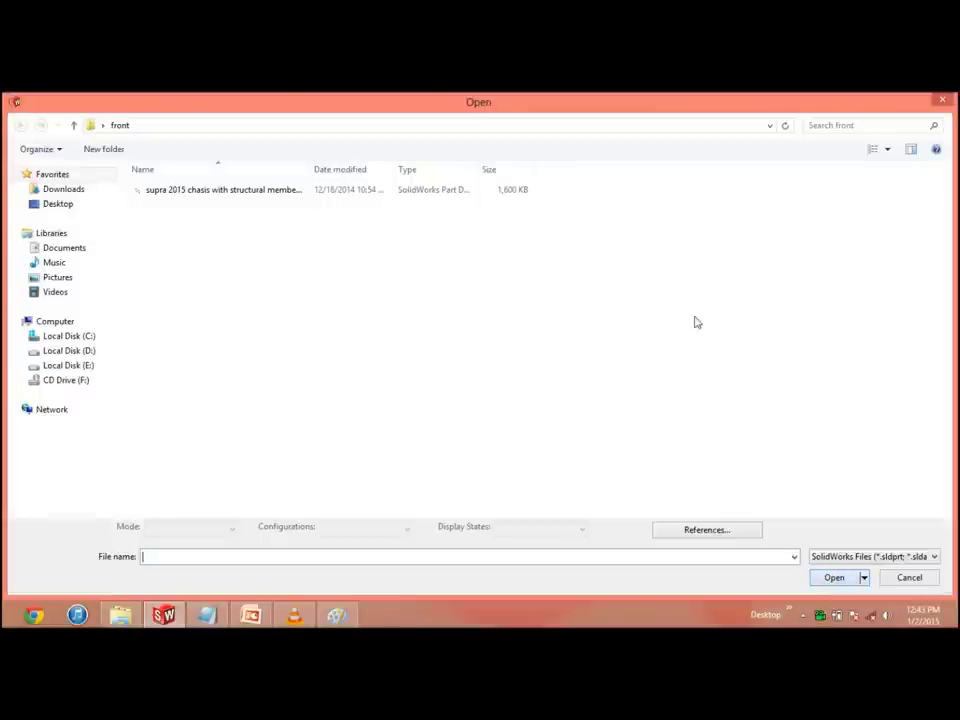
pyautogui.click(822, 579)
pyautogui.doubleClick(186, 190)
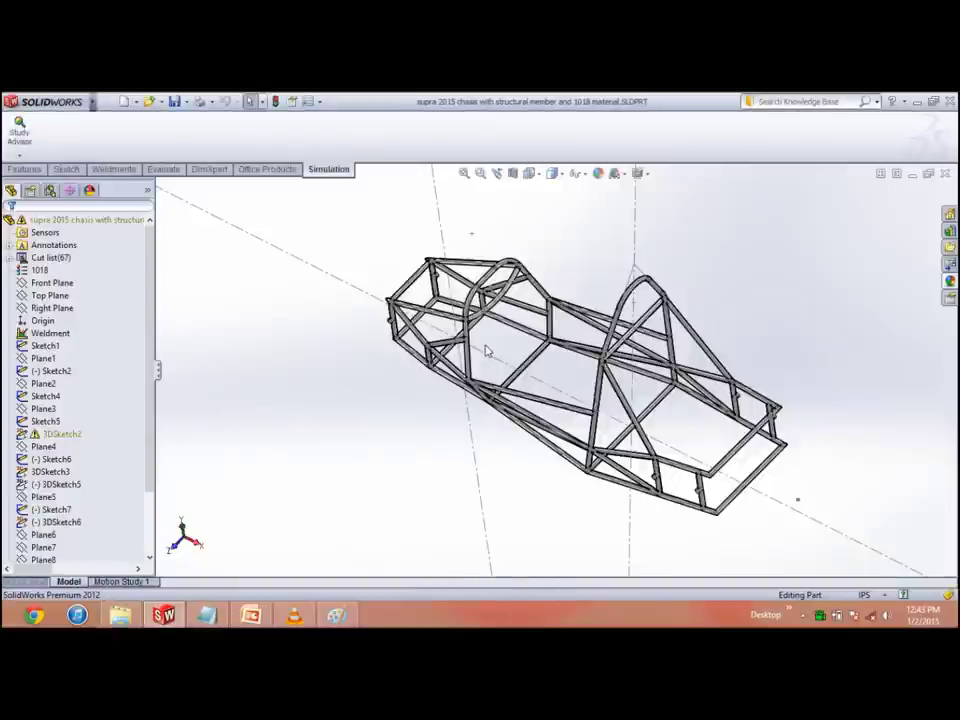
# Step: Orbit the tubular chassis frame to a better viewing angle
pyautogui.moveTo(574, 525)
pyautogui.mouseDown(button='middle')
pyautogui.moveTo(638, 498)
pyautogui.moveTo(660, 540)
pyautogui.moveTo(654, 551)
pyautogui.moveTo(642, 522)
pyautogui.mouseUp(button='middle')
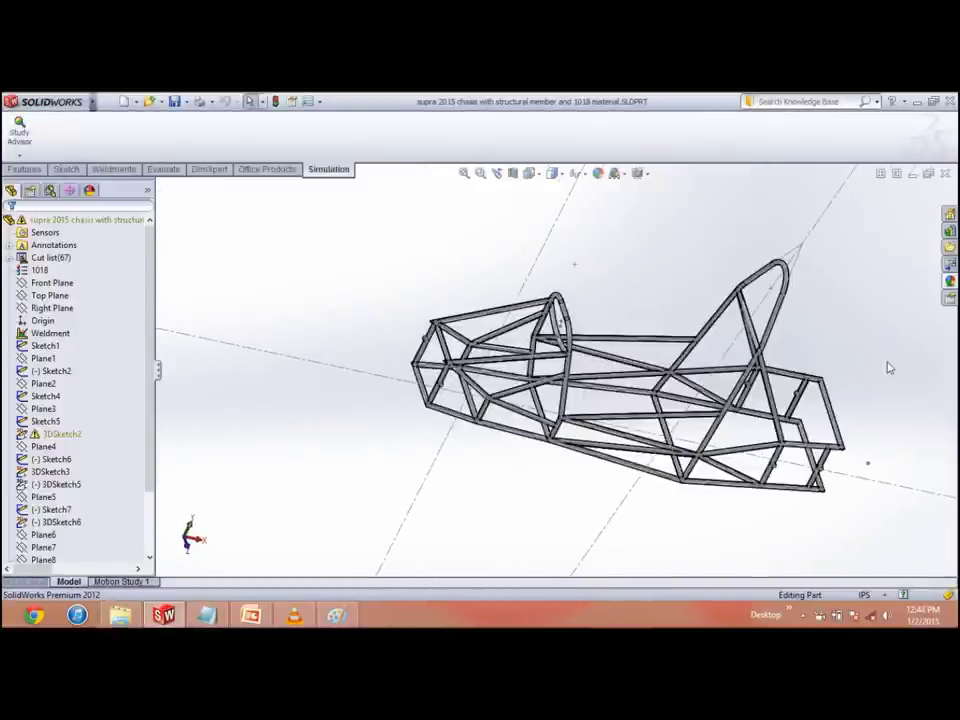
pyautogui.moveTo(888, 368); pyautogui.dragTo(876, 334, button='middle')
pyautogui.moveTo(313, 441)
pyautogui.mouseDown(button='middle')
pyautogui.moveTo(300, 491)
pyautogui.moveTo(315, 471)
pyautogui.mouseUp(button='middle')
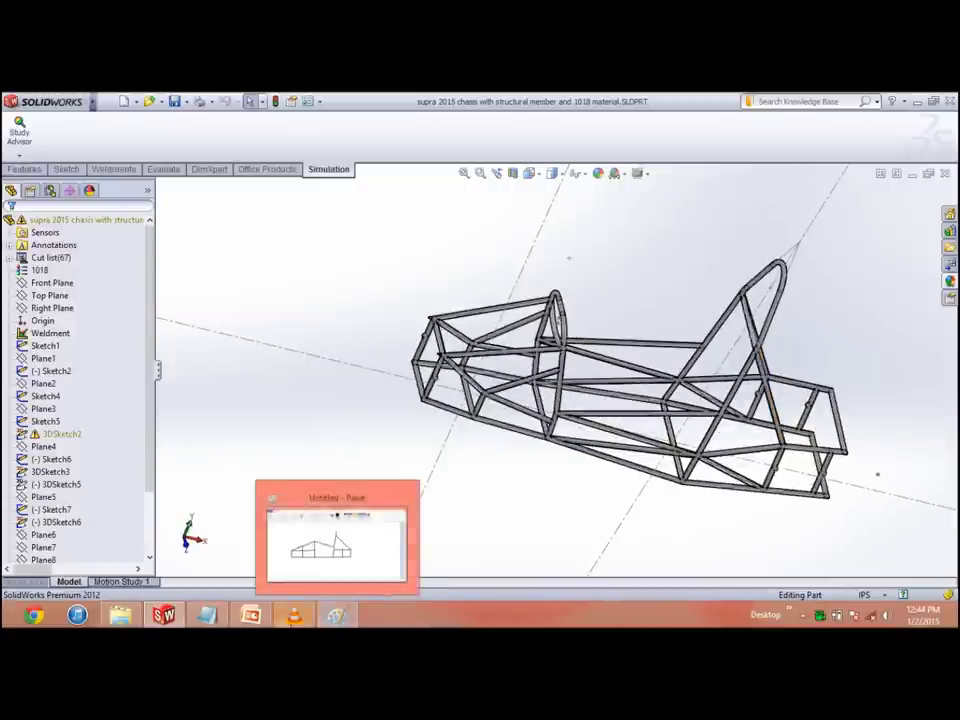
# Step: Paste red support triangles onto the corners of the chassis sketch in PowerPoint
pyautogui.click(250, 615)
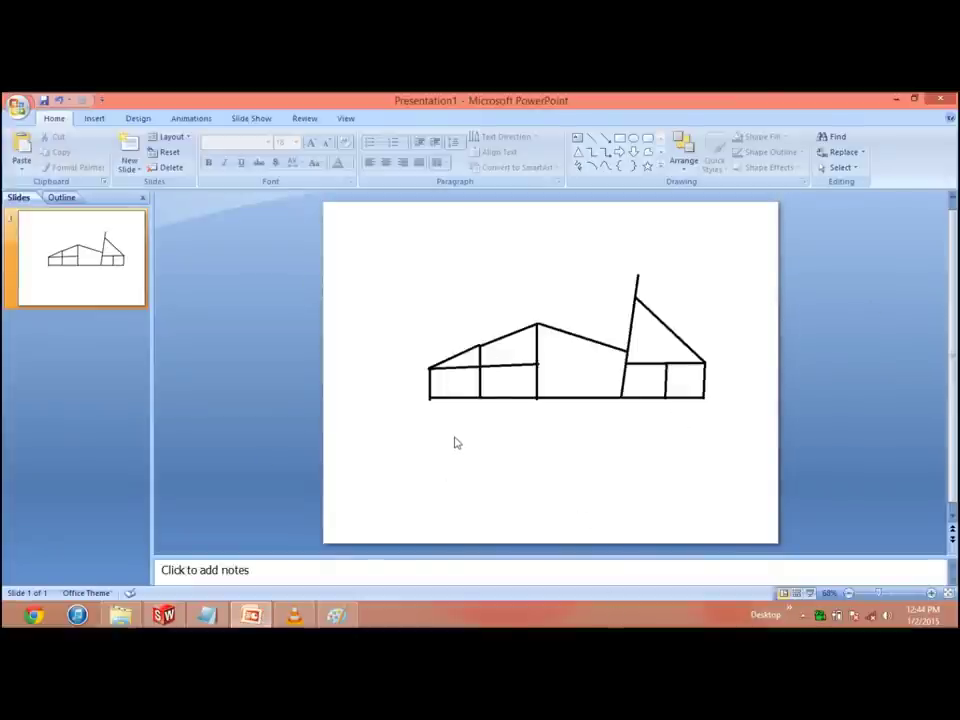
pyautogui.hotkey('ctrl', 'v')
pyautogui.click(490, 461)
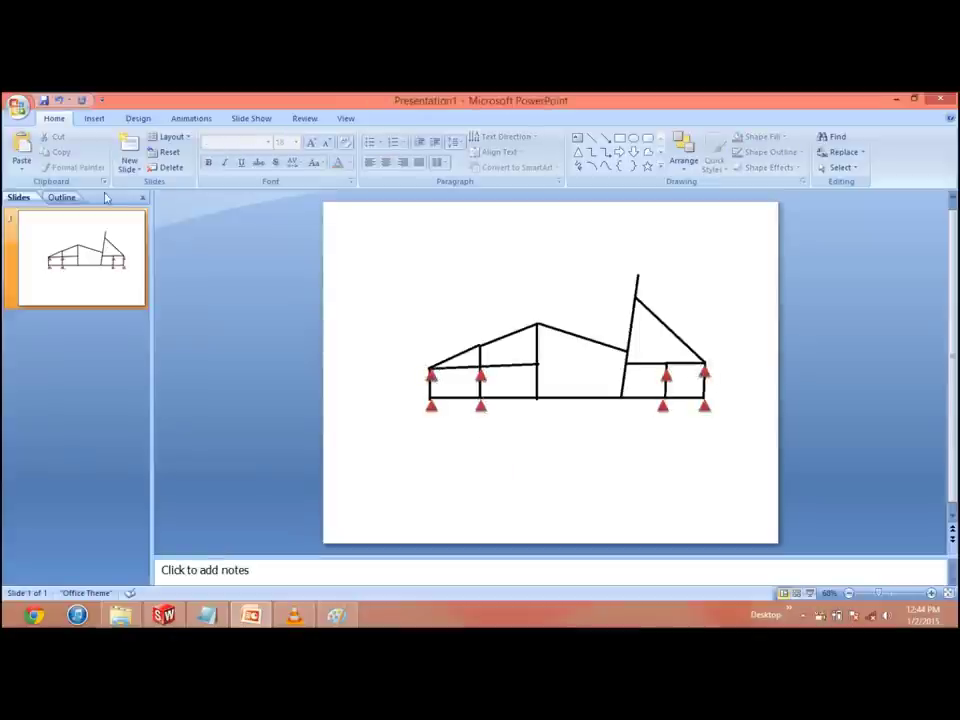
# Step: Draw a blue right block arrow to the left of the chassis frame
pyautogui.click(137, 118)
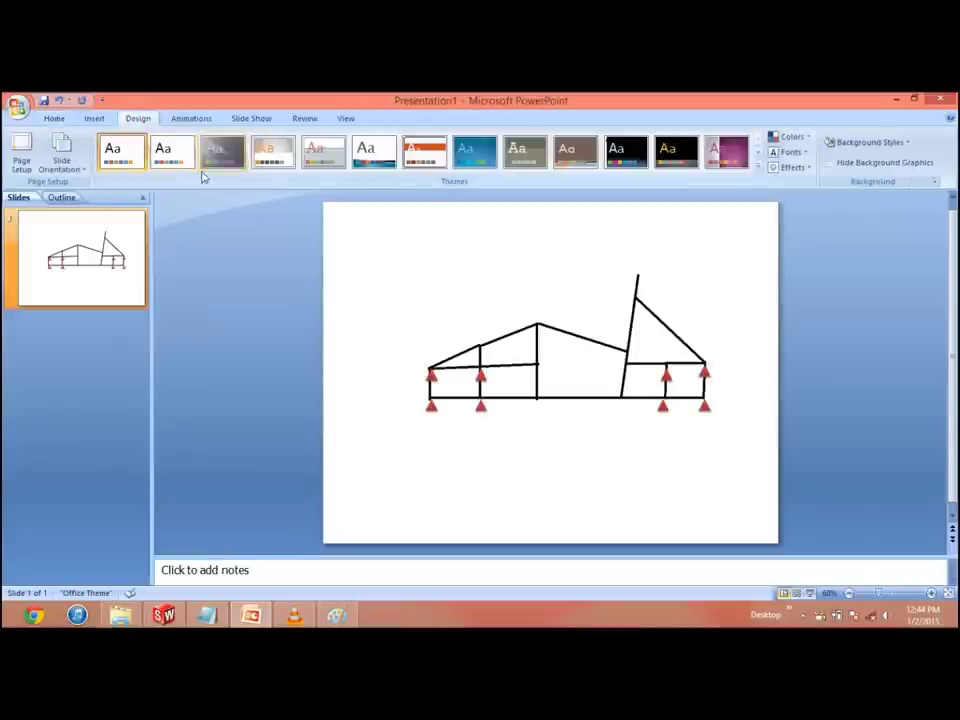
pyautogui.click(96, 118)
pyautogui.click(149, 155)
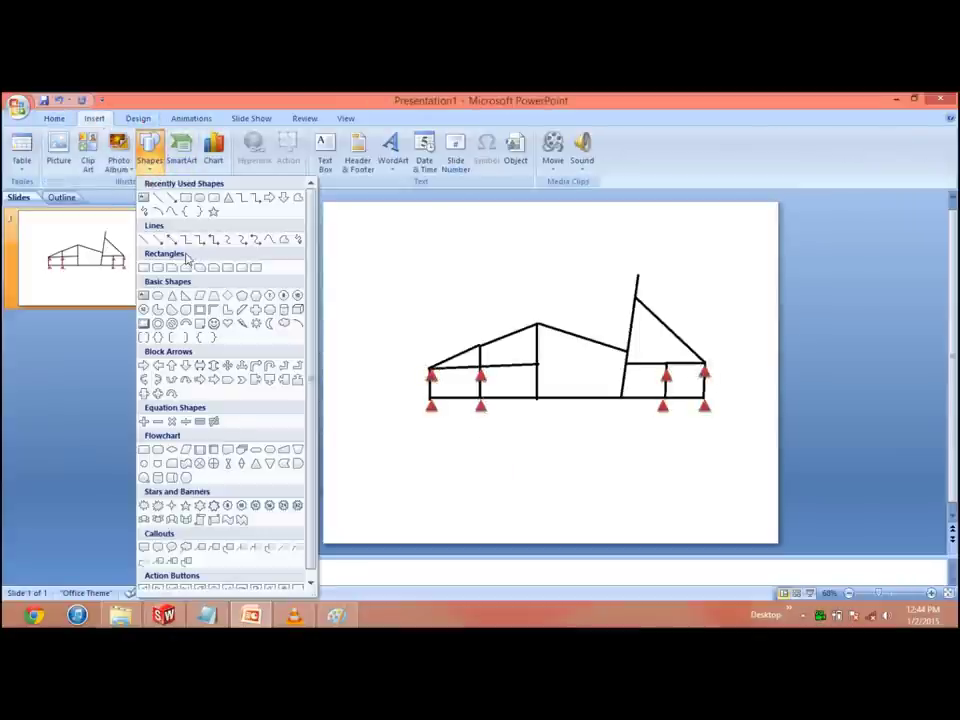
pyautogui.click(144, 365)
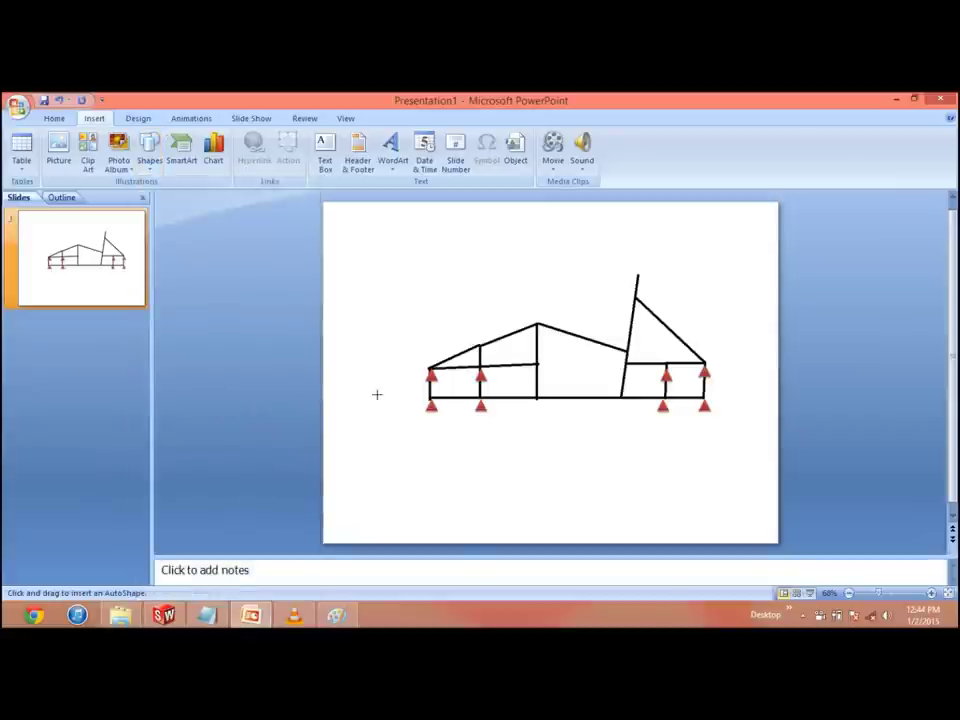
pyautogui.moveTo(356, 390)
pyautogui.mouseDown()
pyautogui.moveTo(420, 403)
pyautogui.moveTo(388, 393)
pyautogui.moveTo(388, 384)
pyautogui.mouseUp()
# Step: Add a 4G text label above the arrow, then return to SolidWorks
pyautogui.click(325, 155)
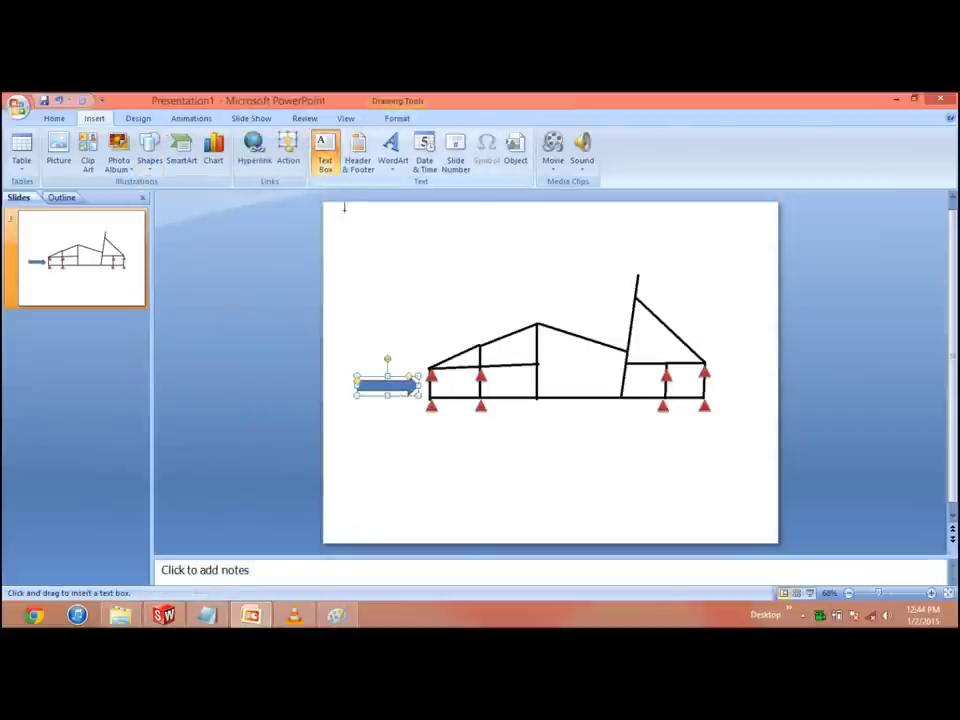
pyautogui.click(376, 348)
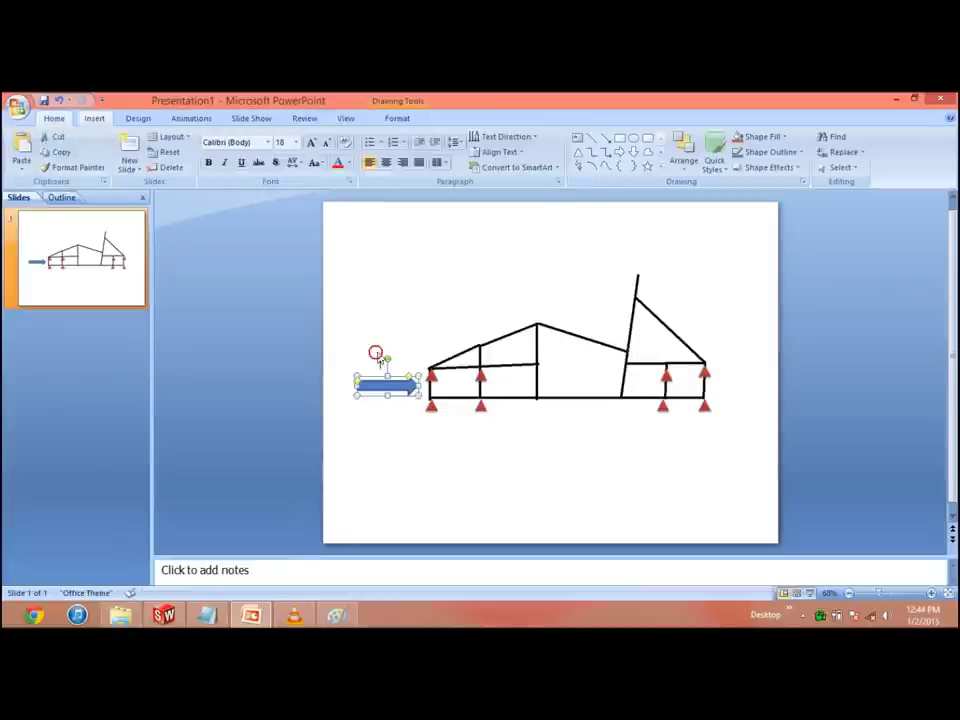
pyautogui.write('40')
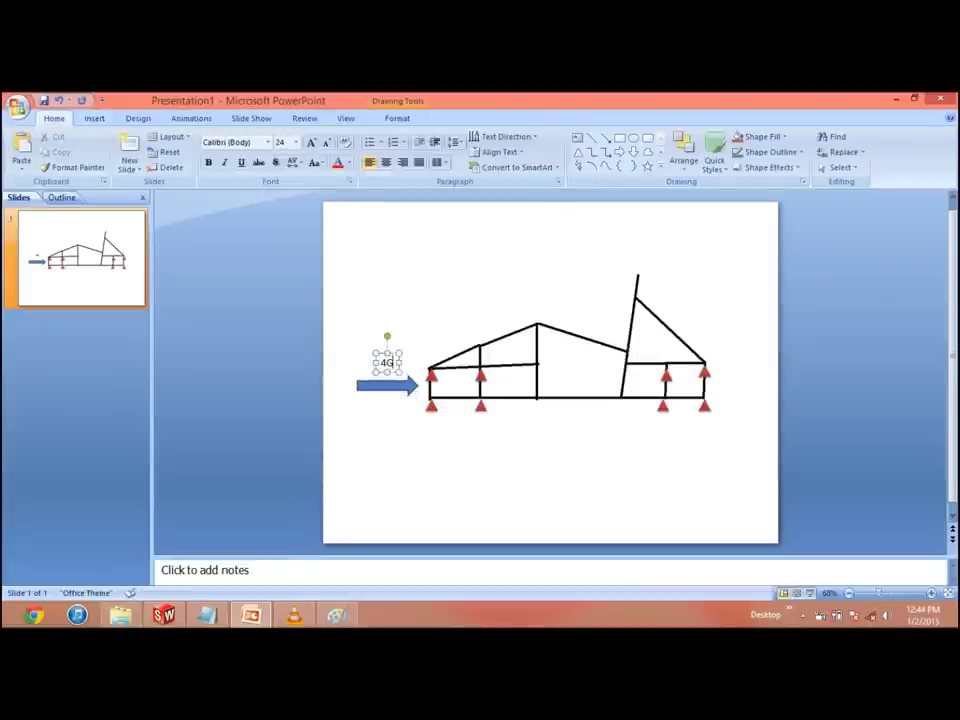
pyautogui.hotkey('ctrl', 'a')
pyautogui.click(489, 484)
pyautogui.click(515, 469)
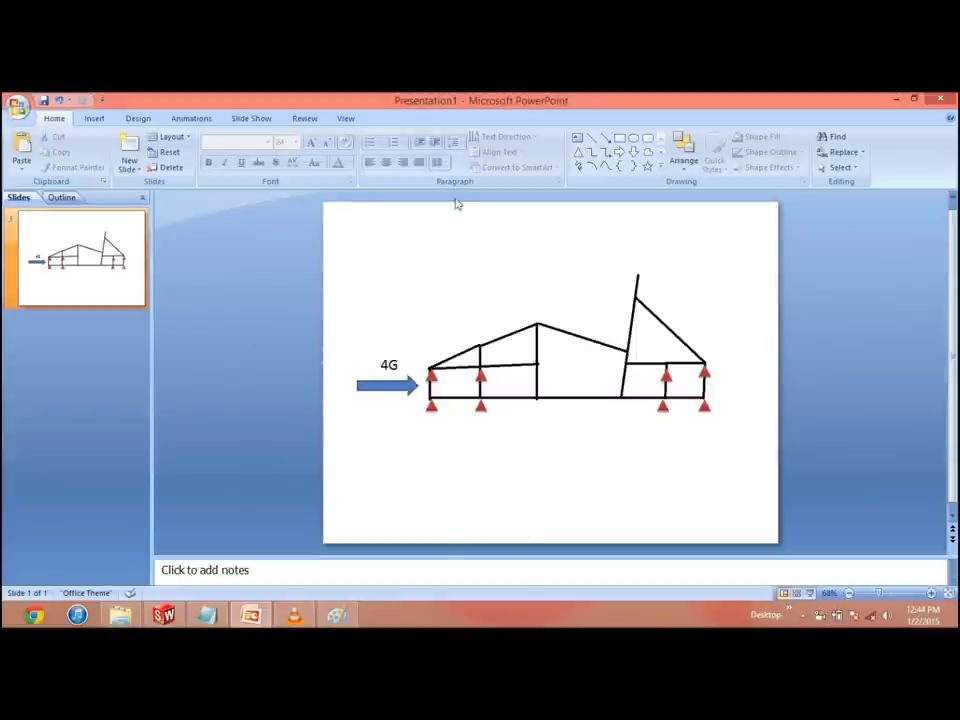
pyautogui.hotkey('alt', 'Tab')
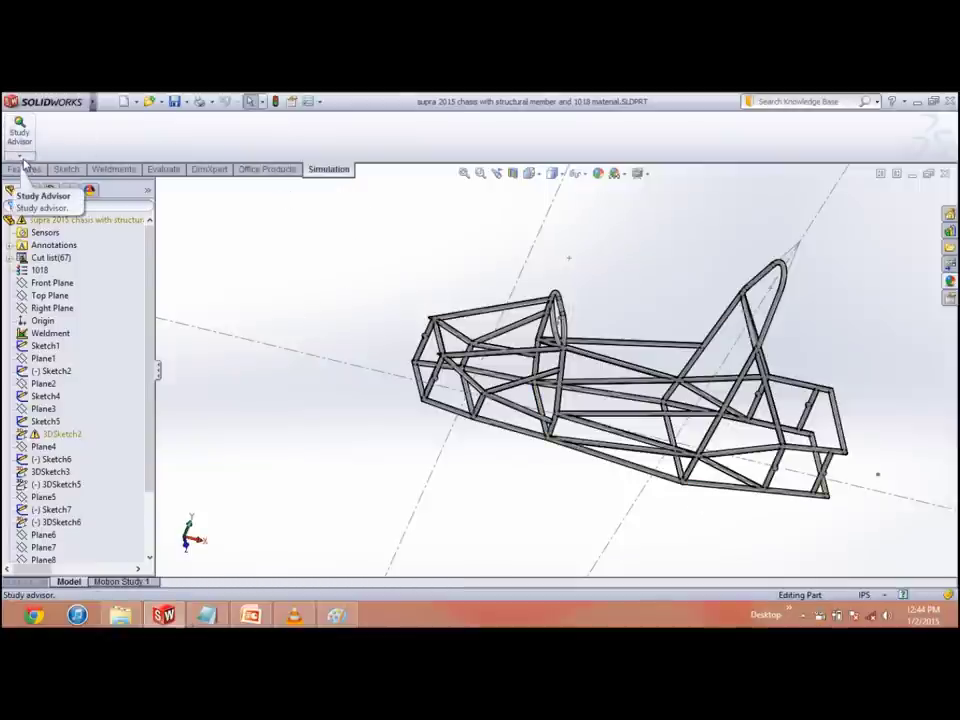
# Step: Create a new Static study named 'Front IMpact' for the chassis
pyautogui.click(22, 158)
pyautogui.click(40, 183)
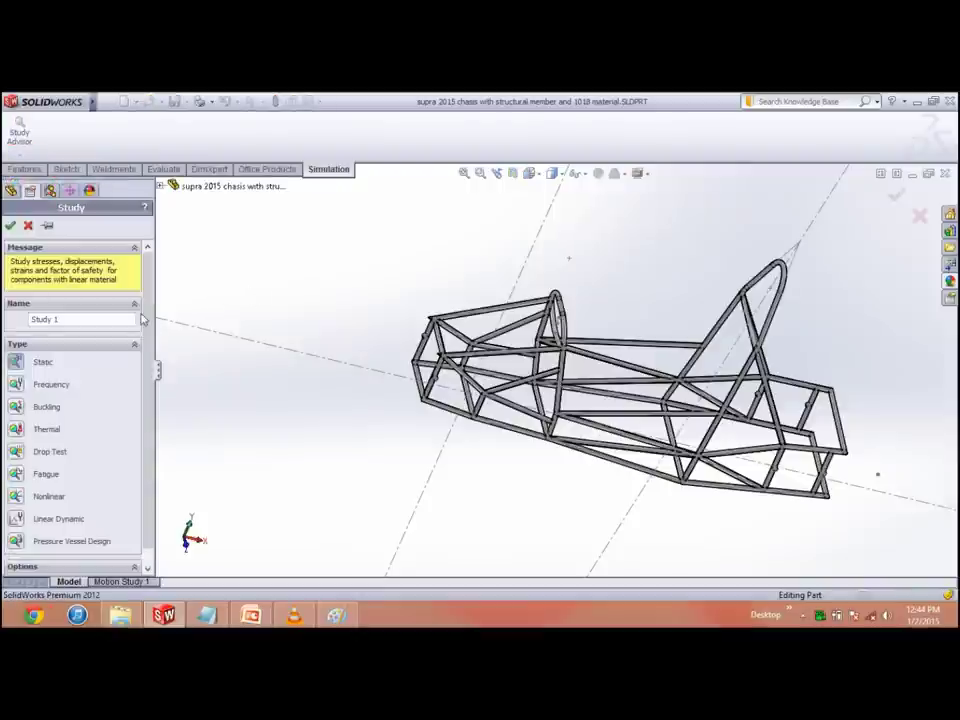
pyautogui.moveTo(114, 322); pyautogui.dragTo(5, 320)
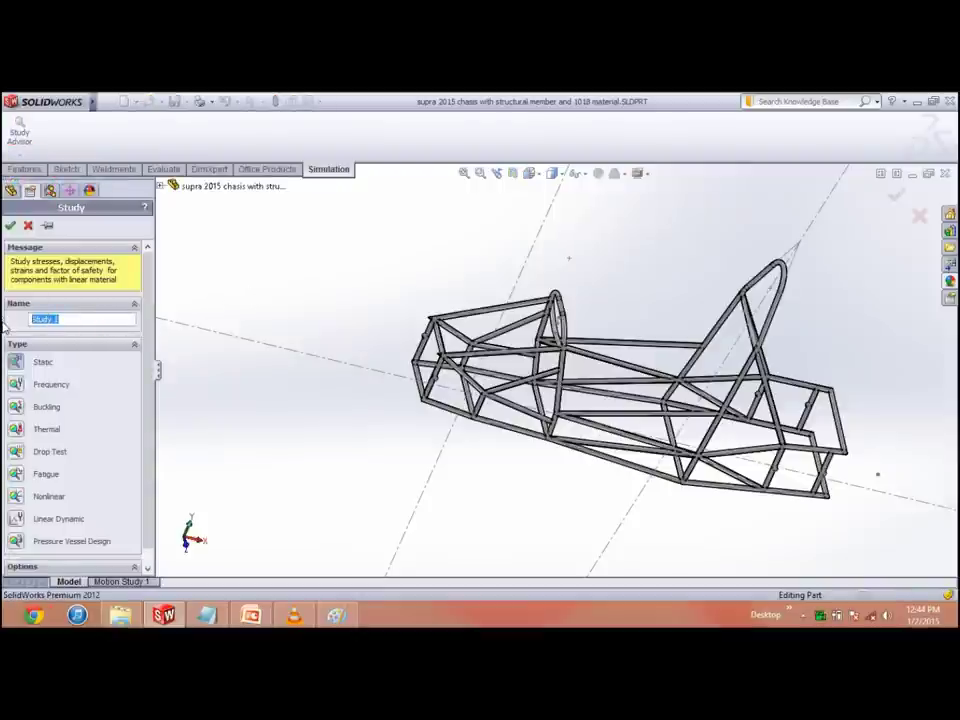
pyautogui.write('Front IMpact')
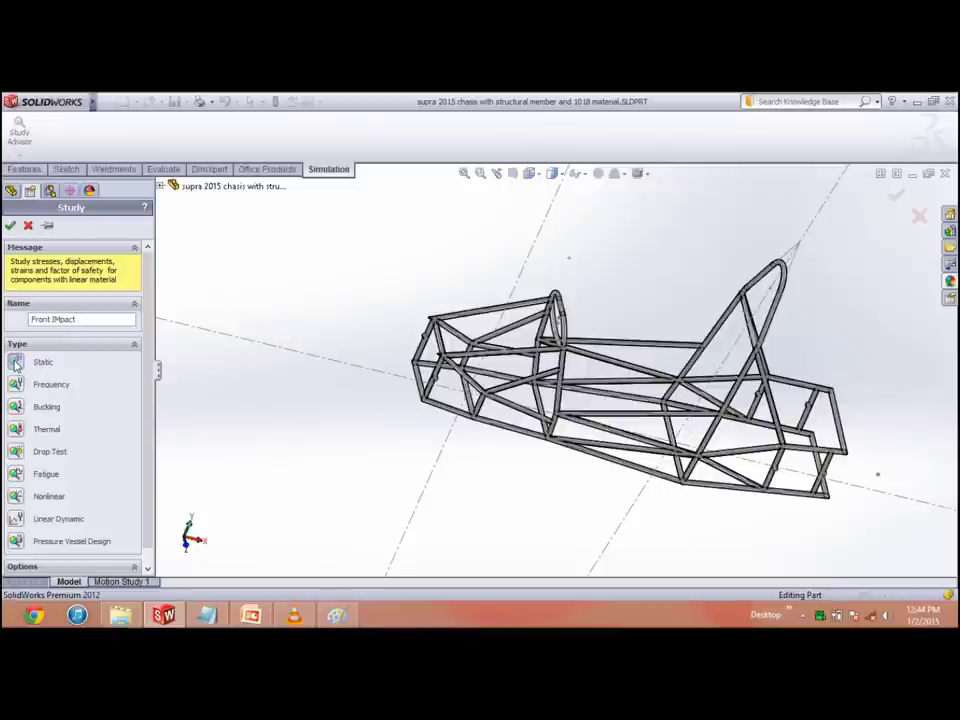
pyautogui.click(10, 226)
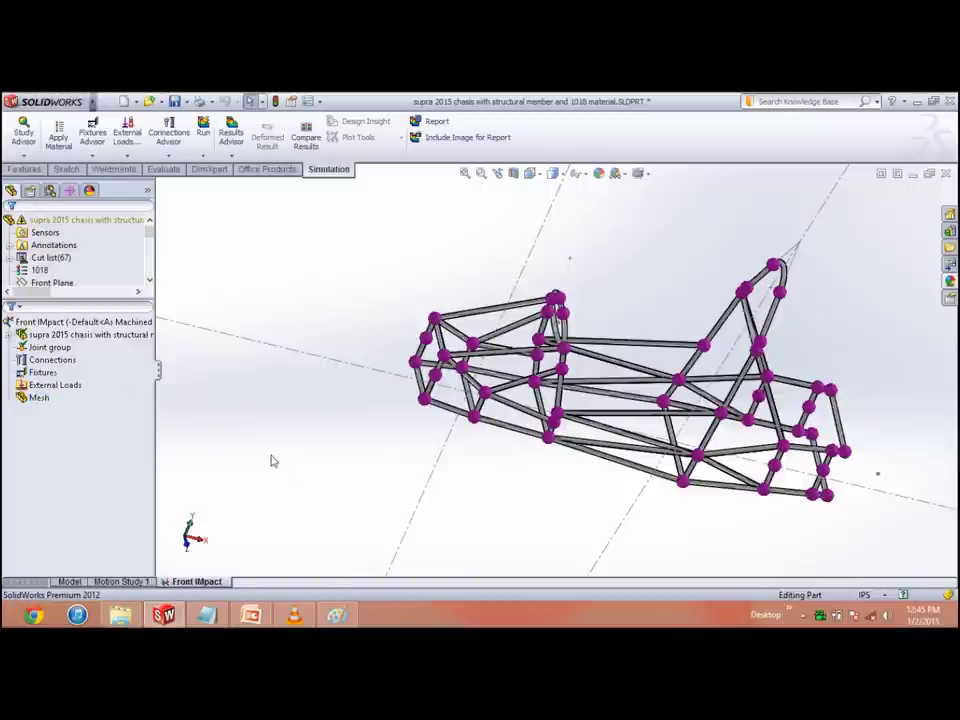
# Step: Orbit the chassis, check the PowerPoint load sketch, and select the study's Fixtures
pyautogui.moveTo(270, 461); pyautogui.dragTo(348, 516, button='middle')
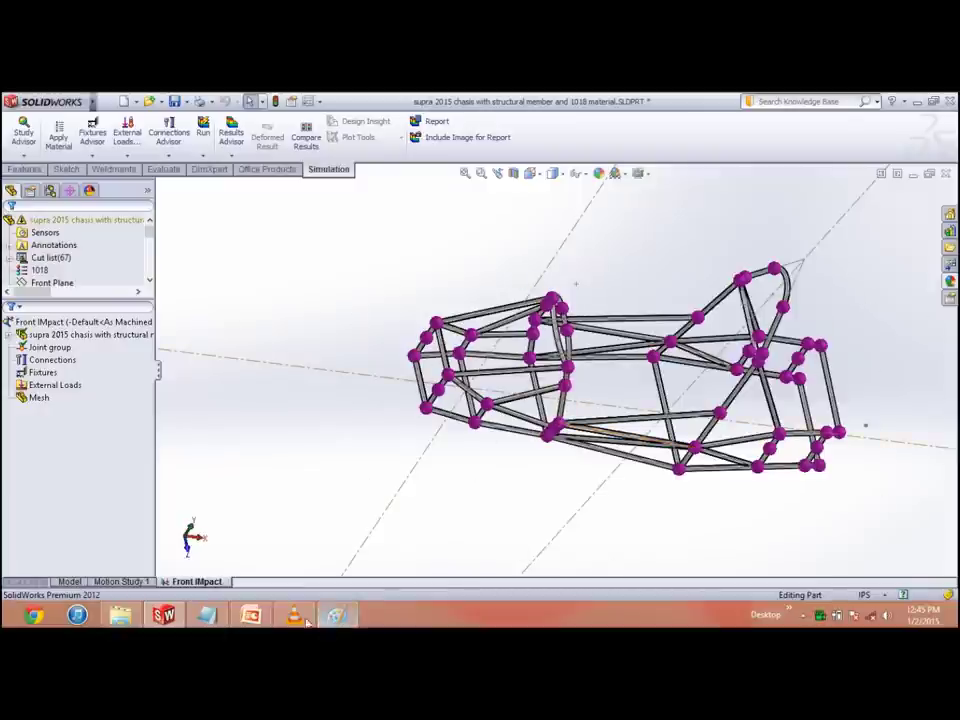
pyautogui.click(250, 615)
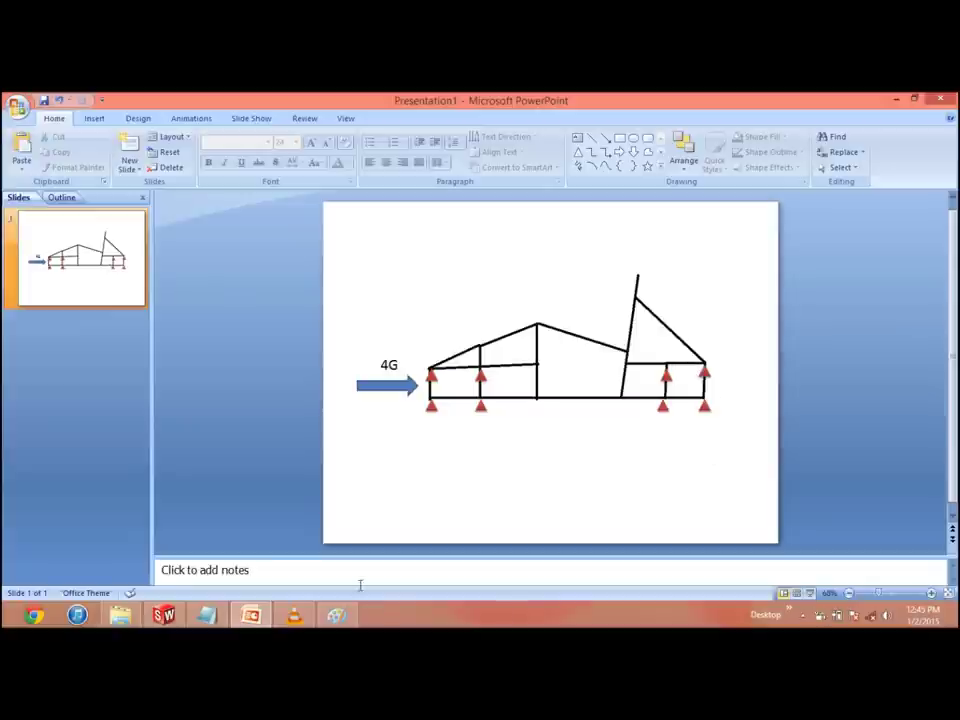
pyautogui.click(166, 615)
pyautogui.click(30, 373)
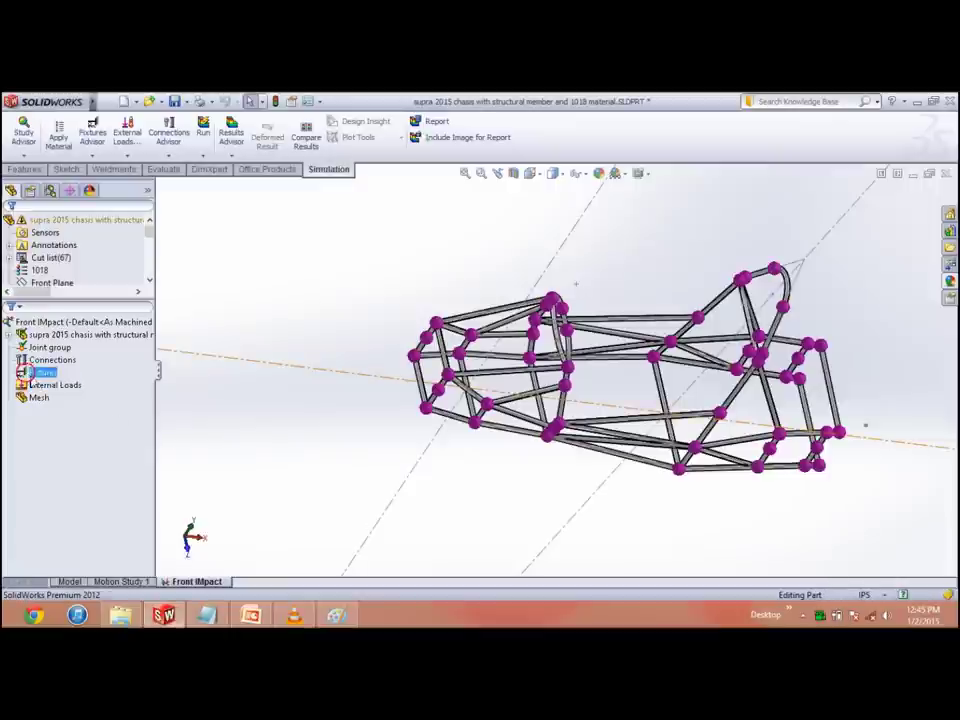
# Step: Start a Fixed Geometry fixture and pick seven lower-frame joints from the Back view
pyautogui.rightClick(40, 373)
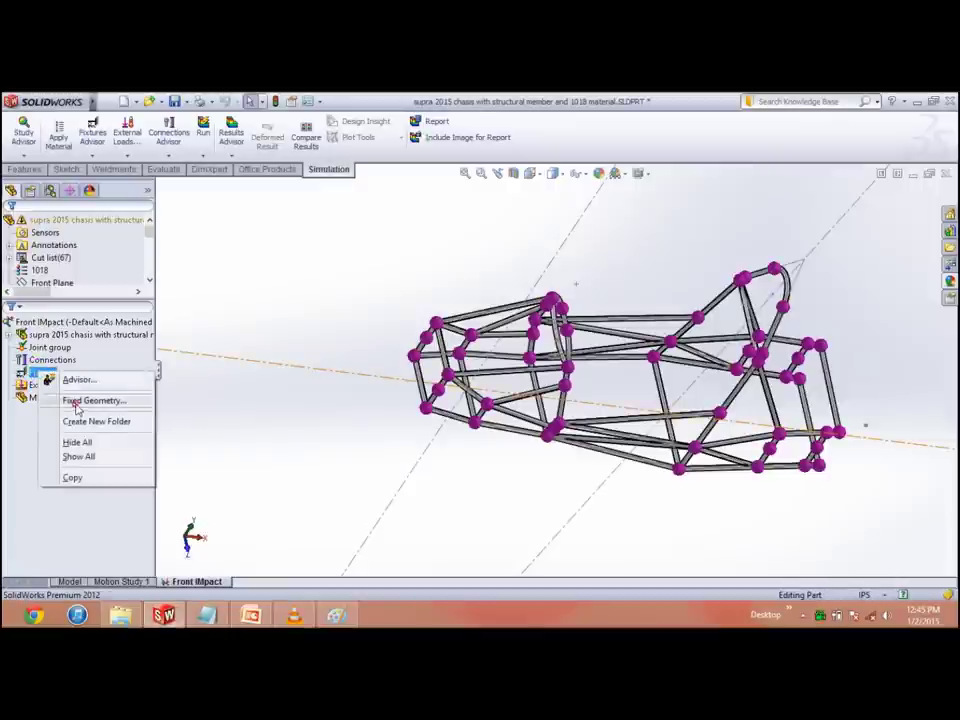
pyautogui.click(77, 403)
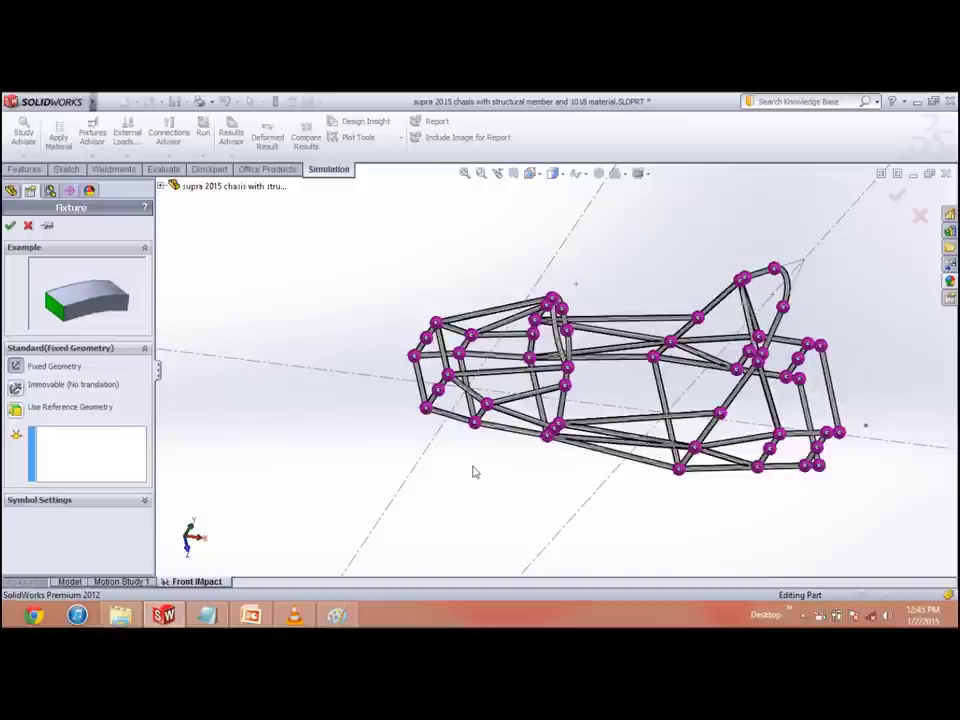
pyautogui.moveTo(476, 469)
pyautogui.mouseDown(button='middle')
pyautogui.moveTo(463, 420)
pyautogui.moveTo(467, 343)
pyautogui.moveTo(497, 446)
pyautogui.mouseUp(button='middle')
pyautogui.press('space')
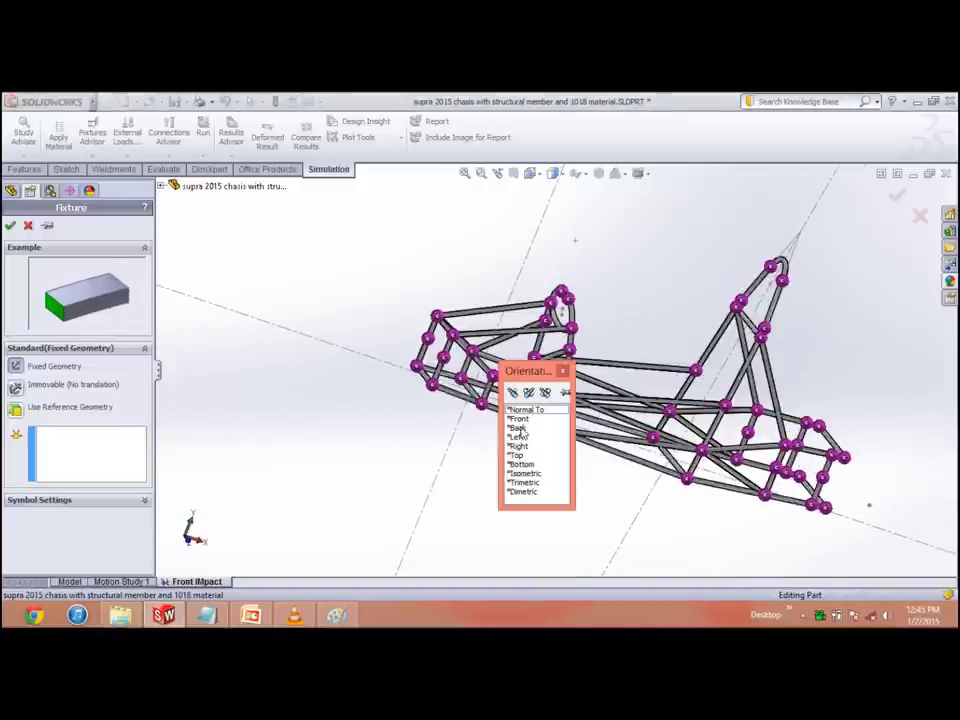
pyautogui.click(517, 425)
pyautogui.scroll(-5, 625, 485)
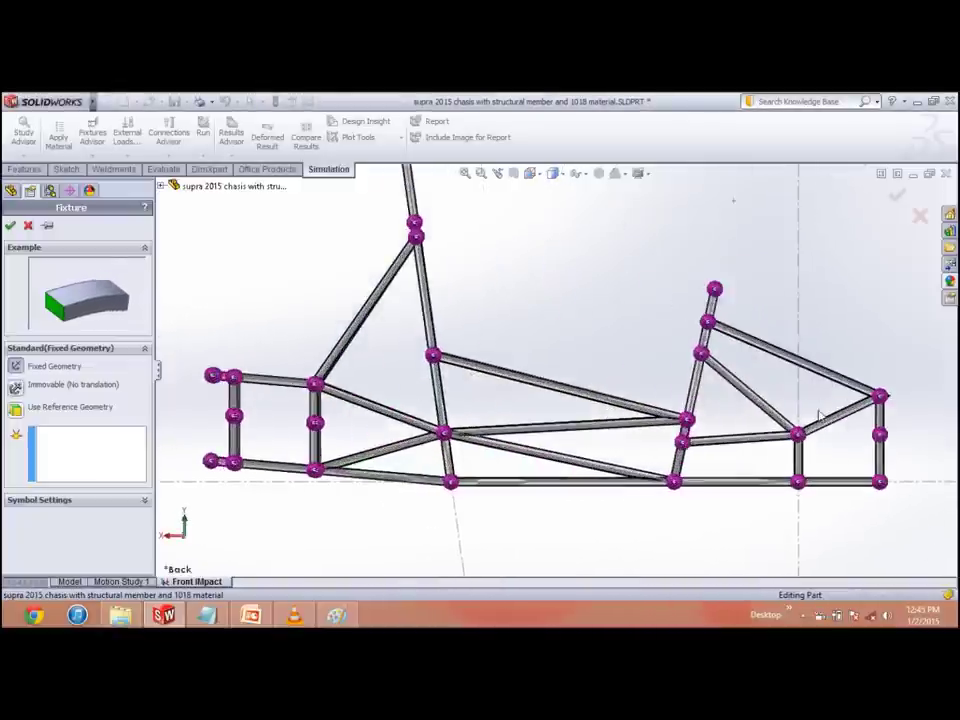
pyautogui.click(800, 437)
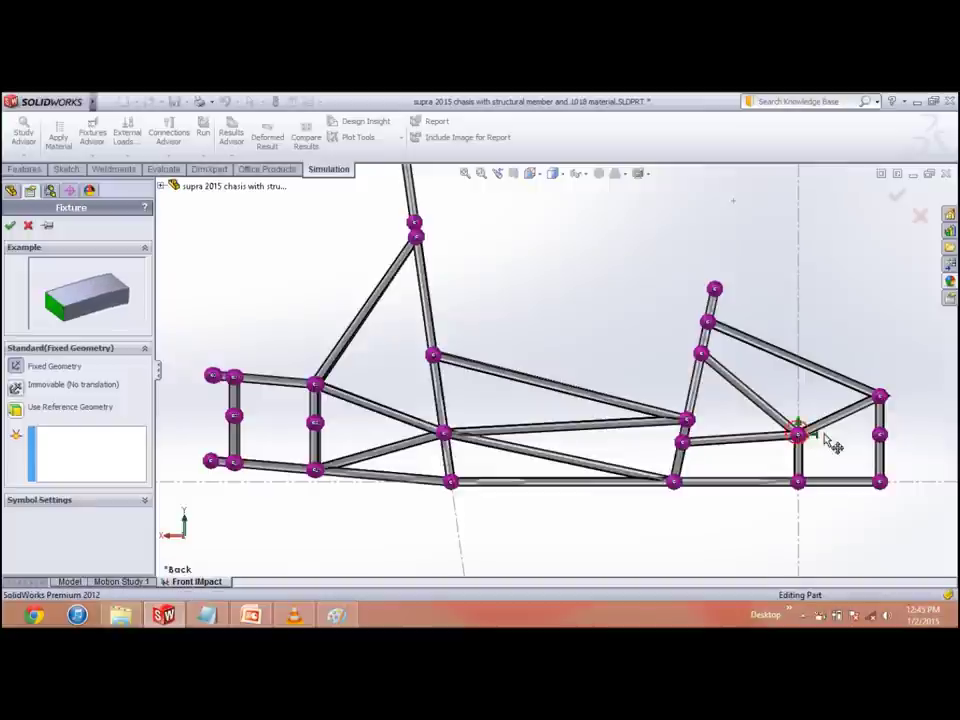
pyautogui.click(882, 437)
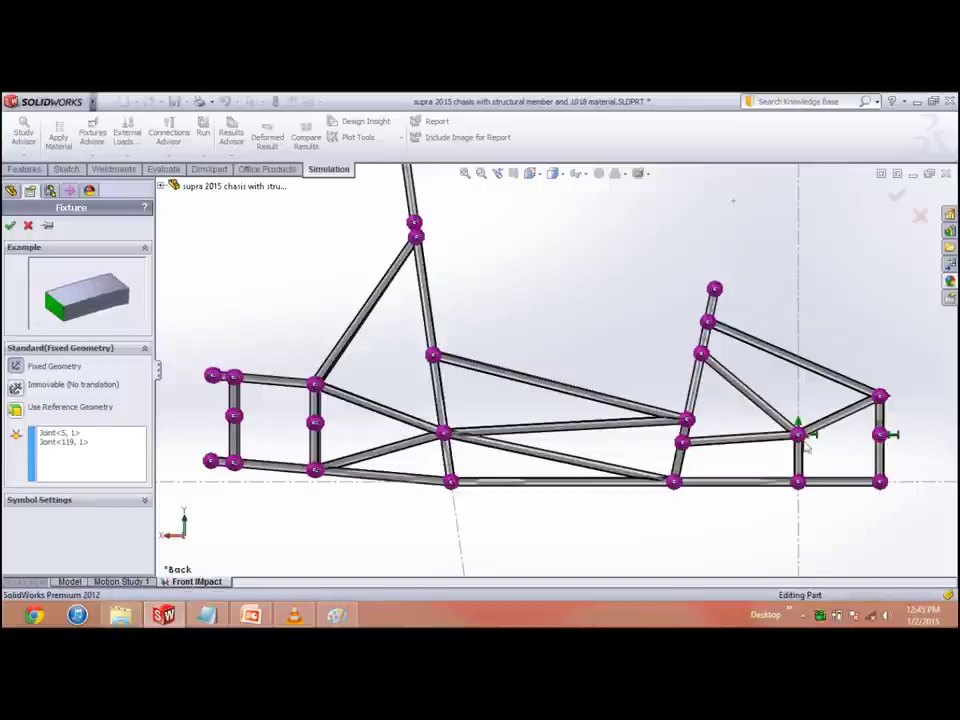
pyautogui.click(882, 484)
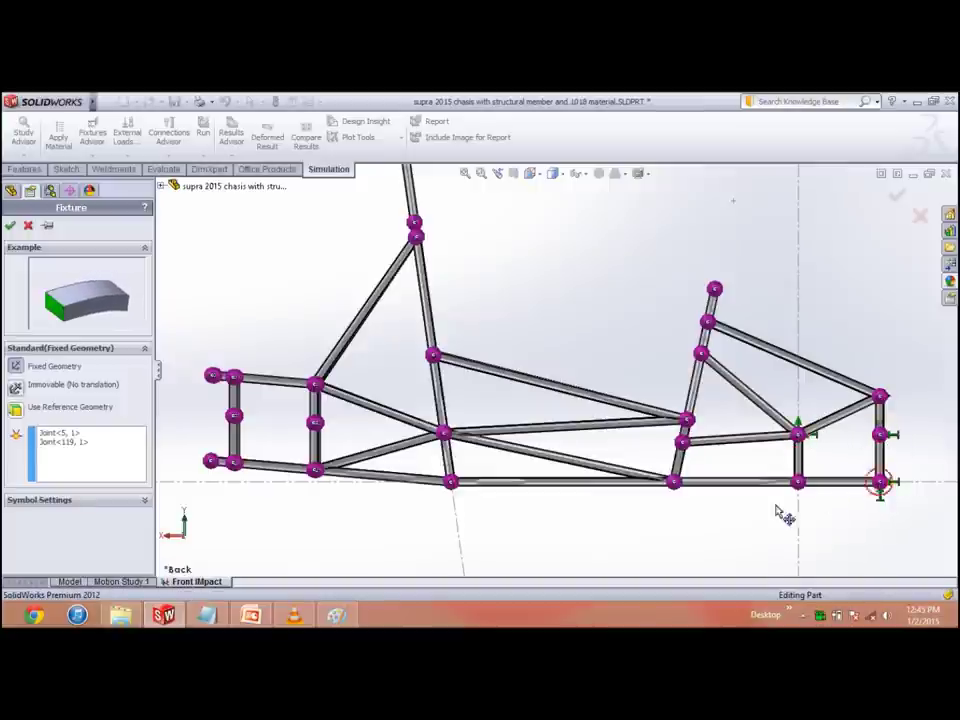
pyautogui.click(800, 484)
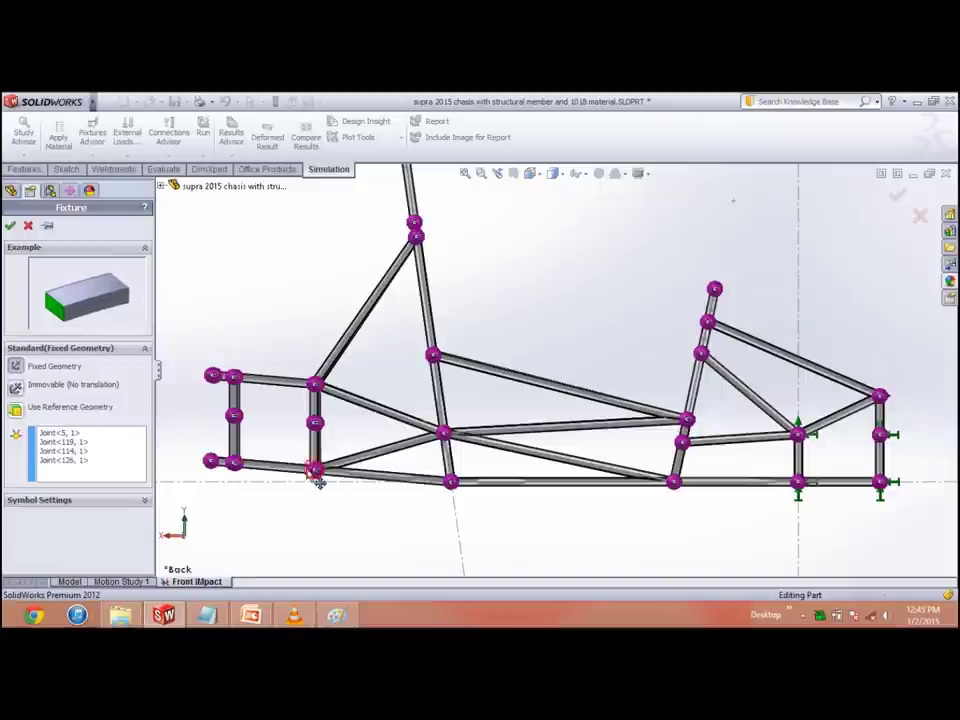
pyautogui.click(236, 464)
pyautogui.click(299, 467)
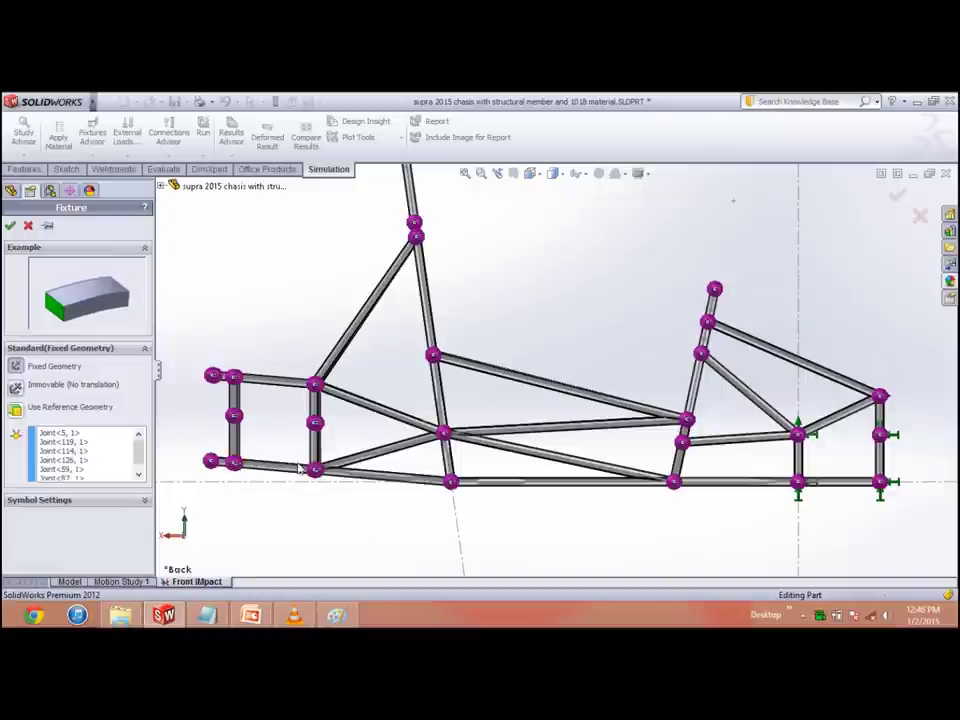
pyautogui.click(314, 423)
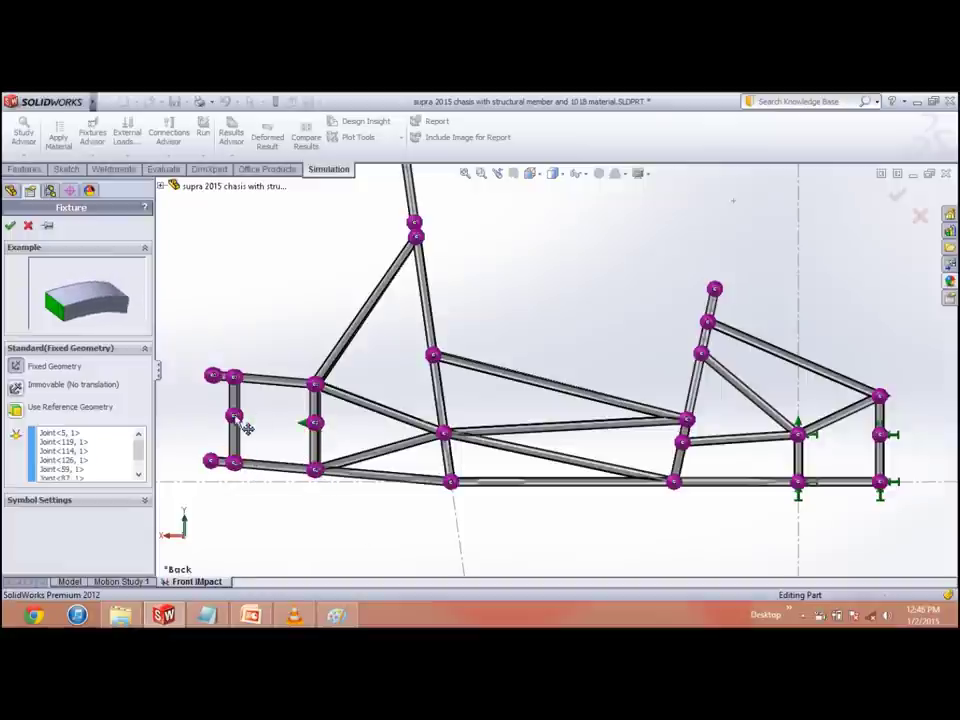
# Step: Orbit to add six more lower and underside joints, then confirm the fixture
pyautogui.moveTo(205, 418); pyautogui.dragTo(291, 477, button='middle')
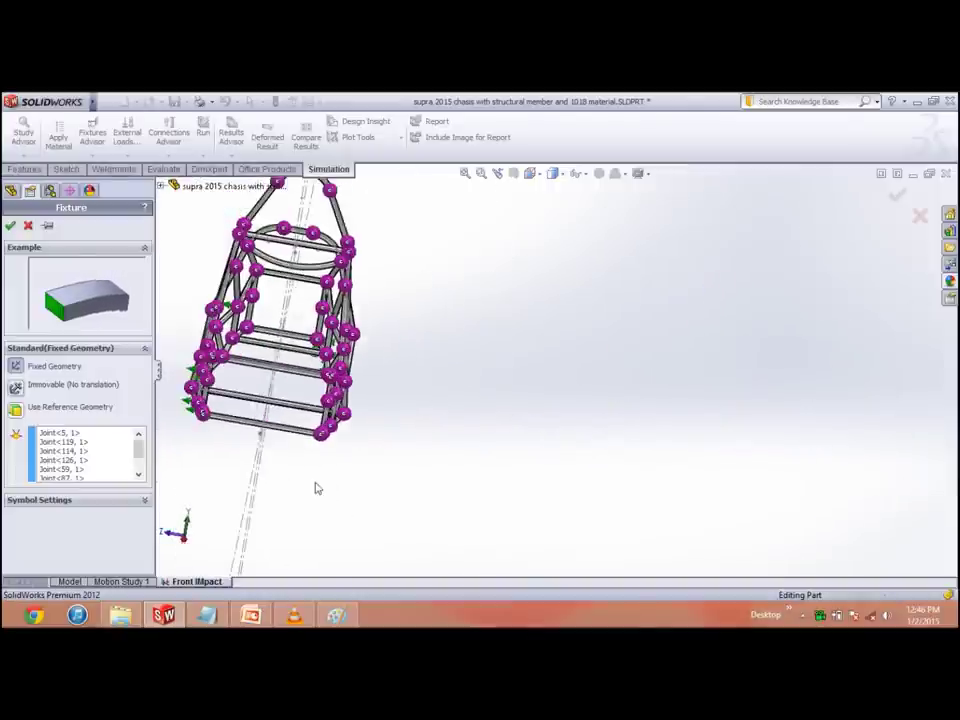
pyautogui.moveTo(327, 486); pyautogui.dragTo(312, 405, button='middle')
pyautogui.scroll(-5, 261, 422)
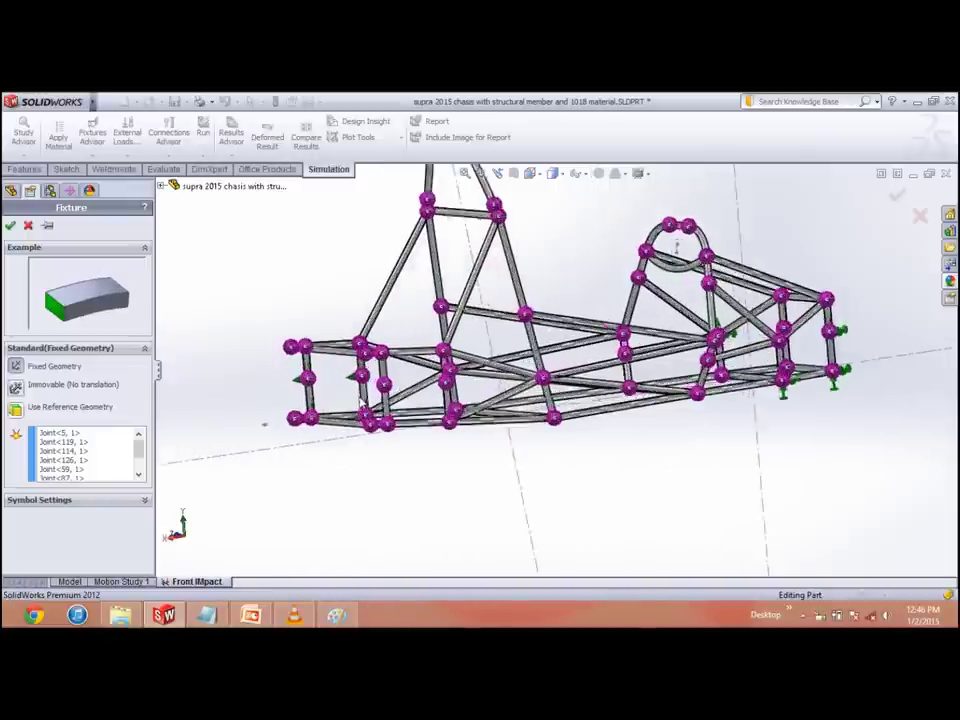
pyautogui.click(402, 381)
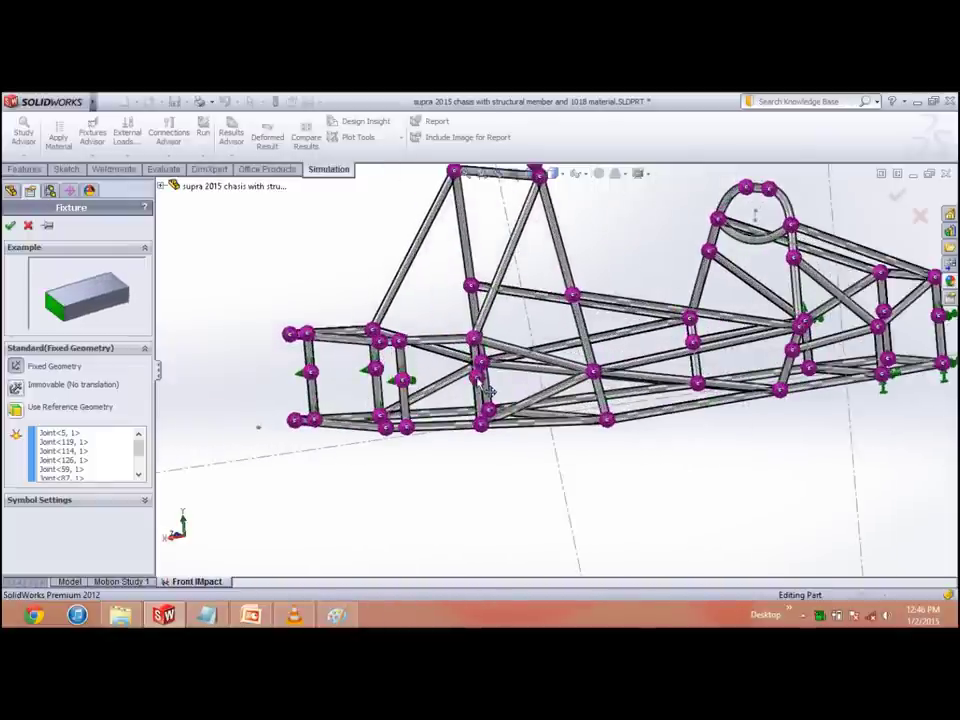
pyautogui.click(476, 377)
pyautogui.moveTo(437, 474); pyautogui.dragTo(480, 486, button='middle')
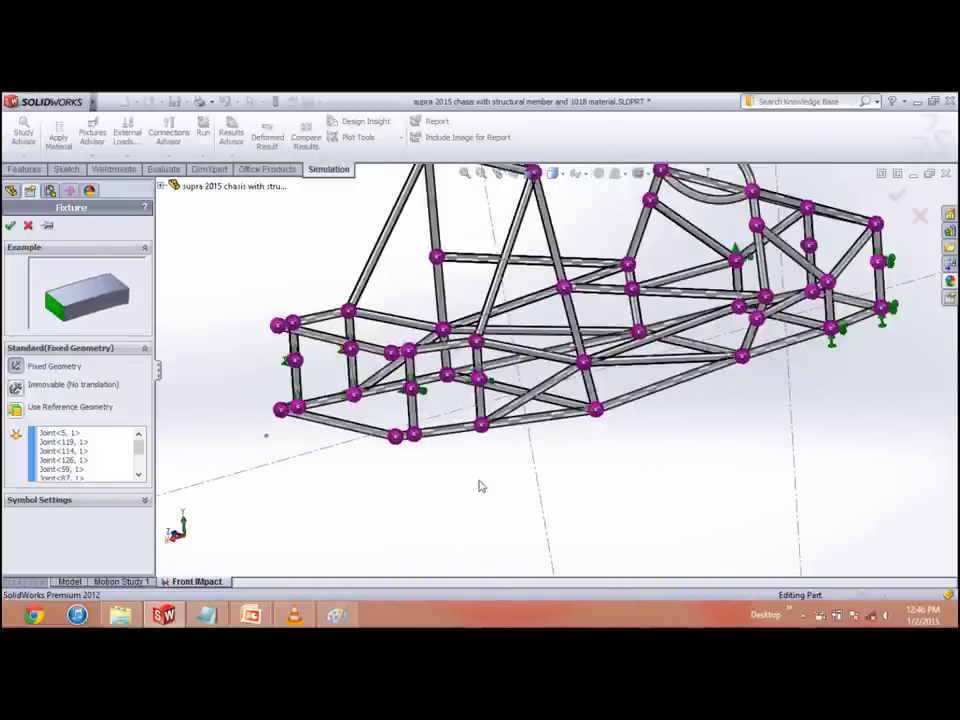
pyautogui.click(483, 426)
pyautogui.click(411, 436)
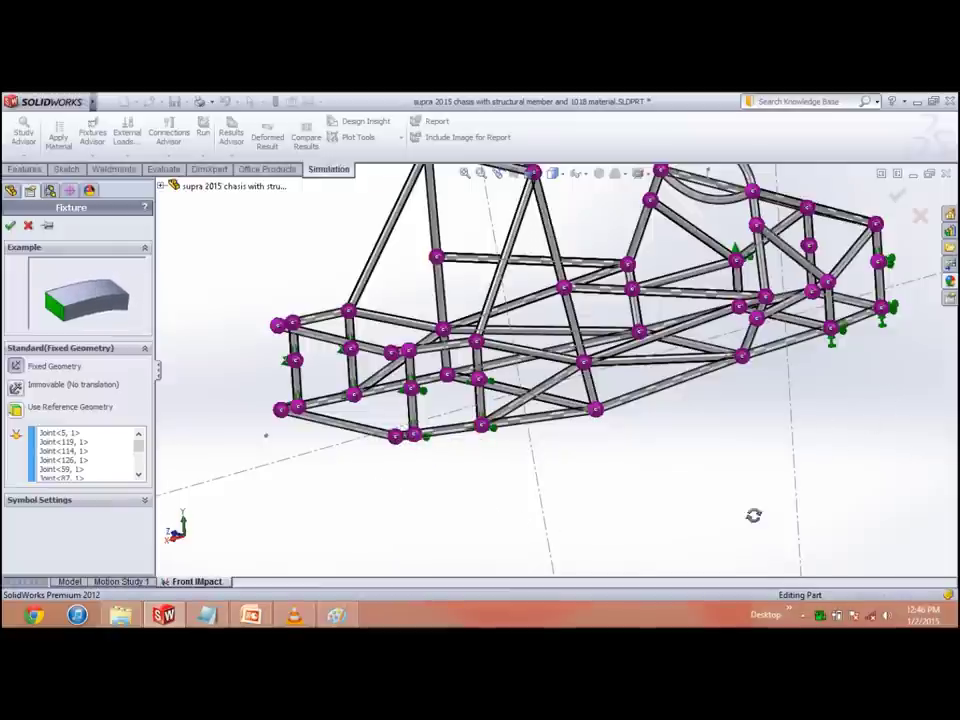
pyautogui.moveTo(753, 515); pyautogui.dragTo(430, 356, button='middle')
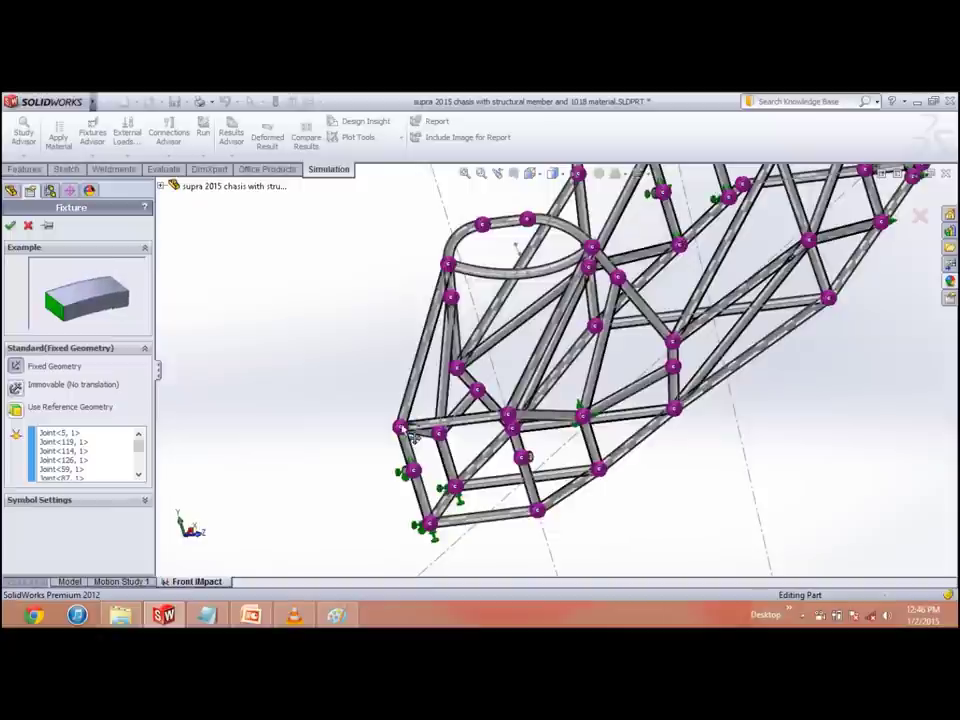
pyautogui.click(538, 512)
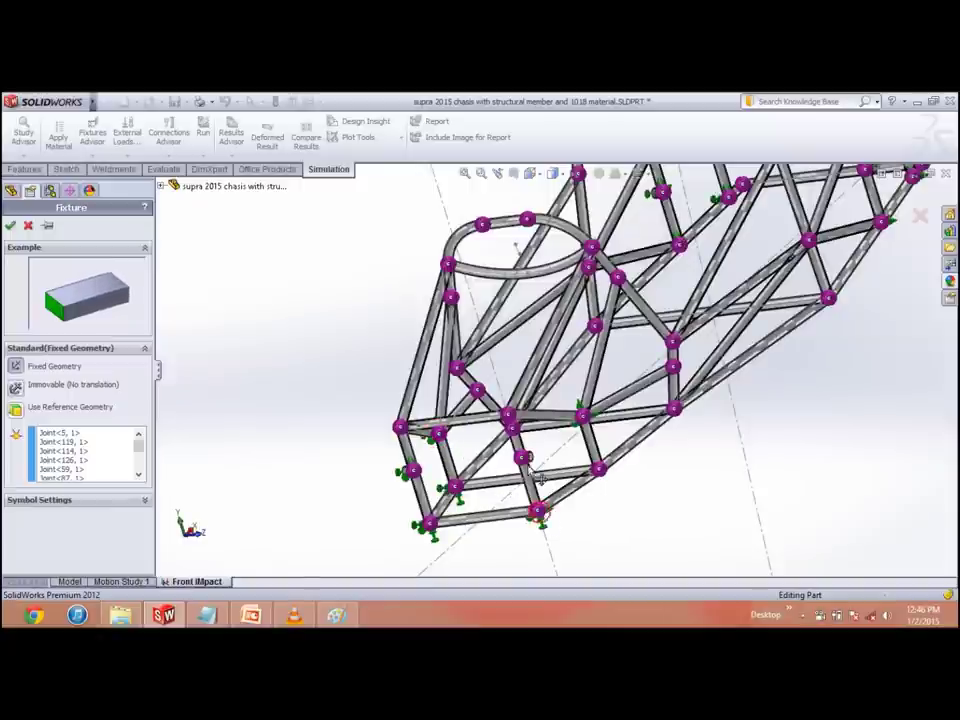
pyautogui.click(599, 470)
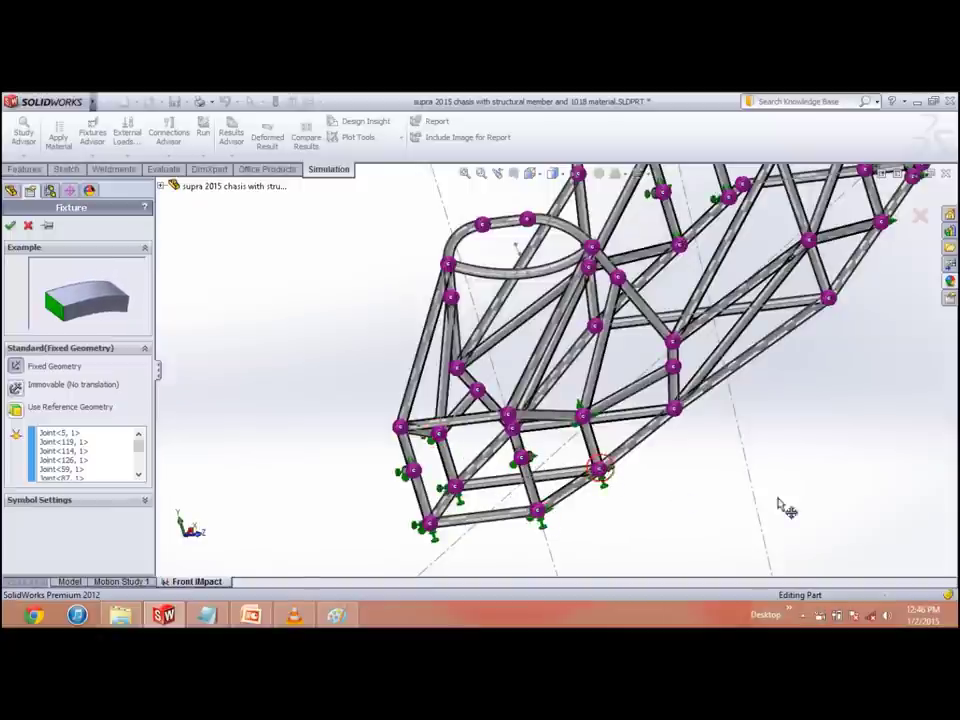
pyautogui.click(10, 226)
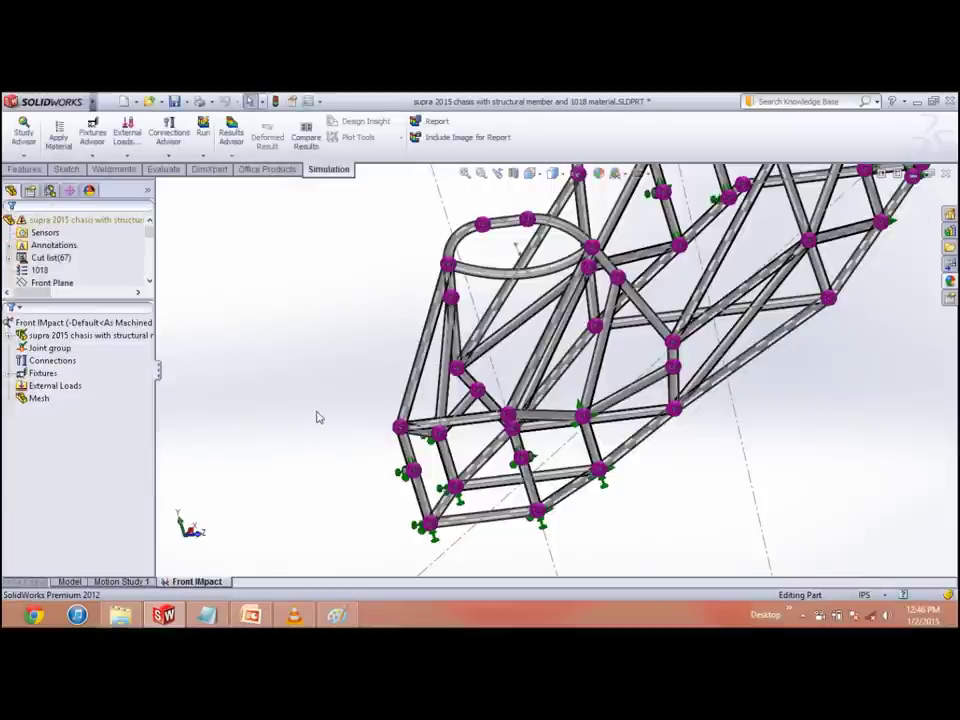
# Step: Start a Force load under External Loads, opening the Force/Torque definition
pyautogui.moveTo(348, 422); pyautogui.dragTo(330, 310, button='middle')
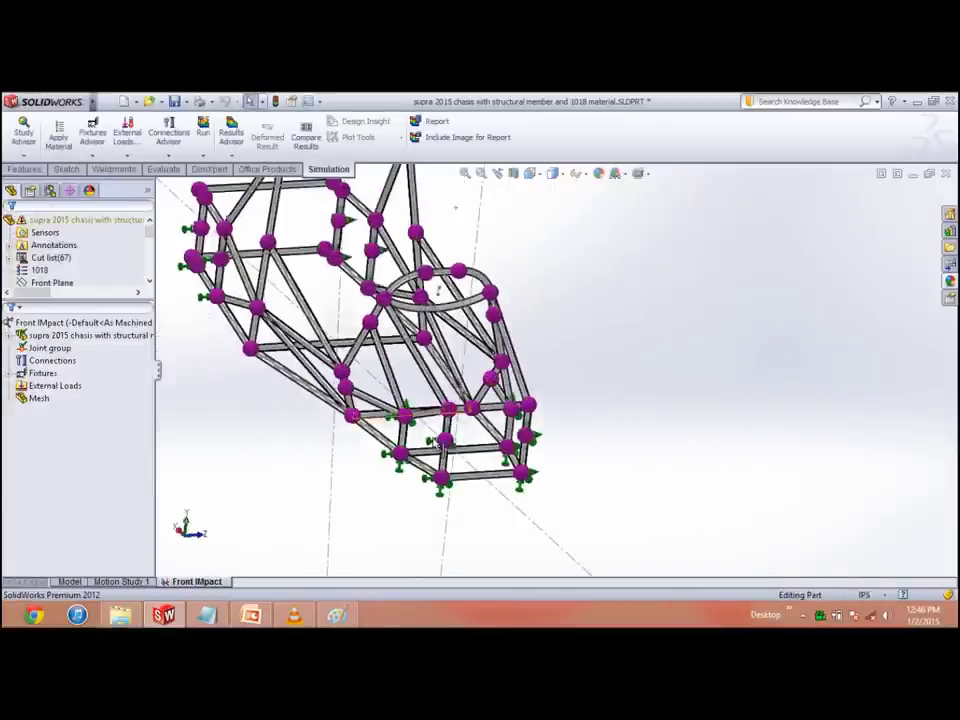
pyautogui.moveTo(330, 443)
pyautogui.mouseDown(button='middle')
pyautogui.moveTo(317, 450)
pyautogui.moveTo(336, 446)
pyautogui.moveTo(330, 440)
pyautogui.mouseUp(button='middle')
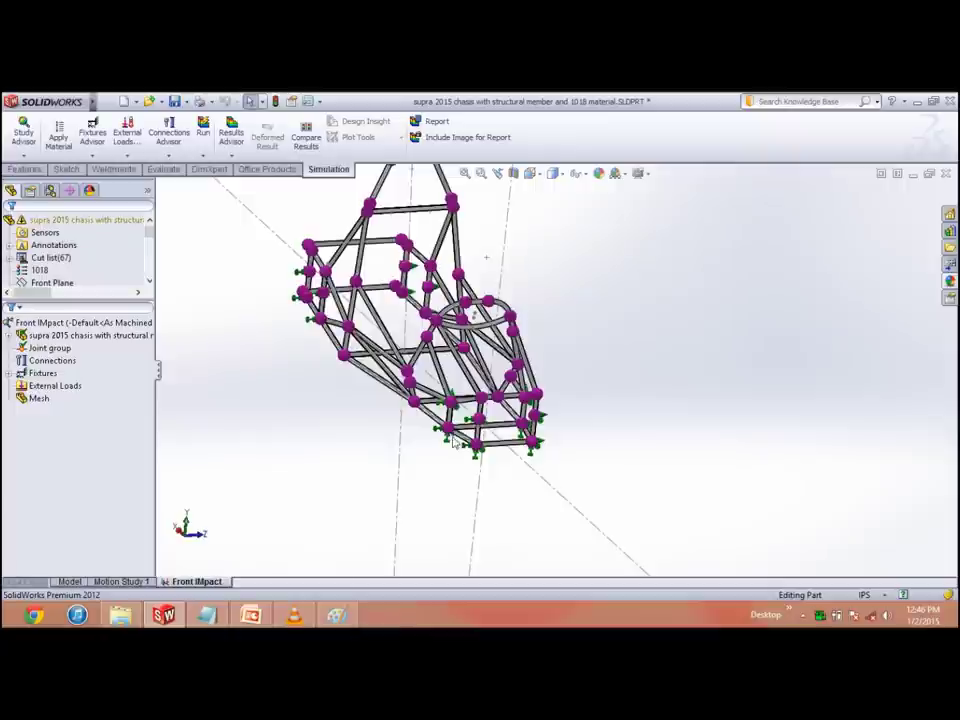
pyautogui.click(52, 348)
pyautogui.click(83, 374)
pyautogui.click(66, 386)
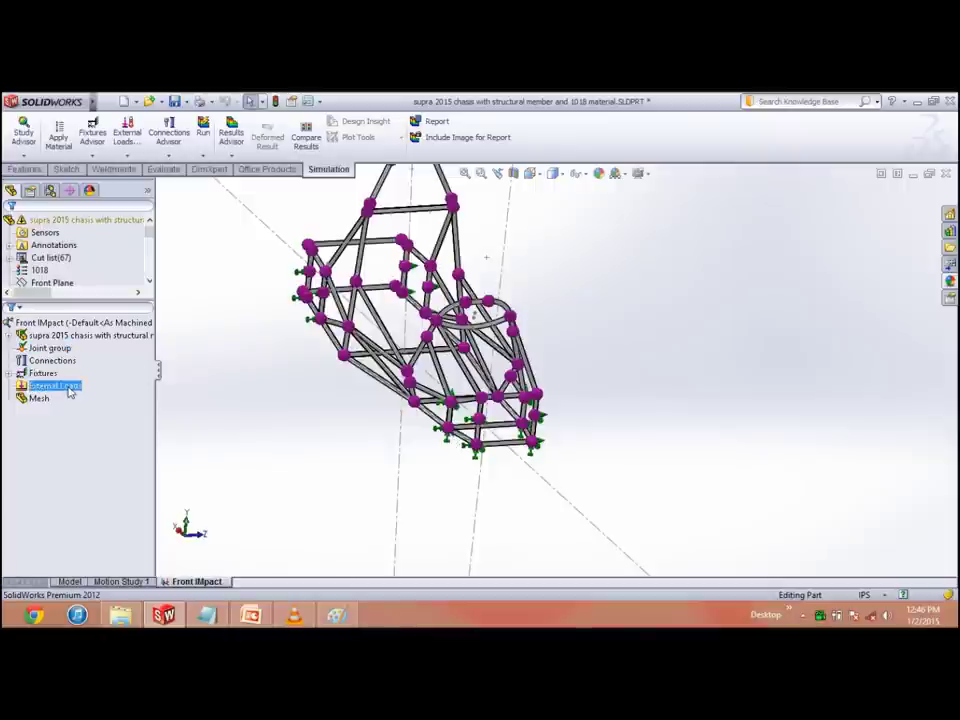
pyautogui.rightClick(70, 387)
pyautogui.click(104, 416)
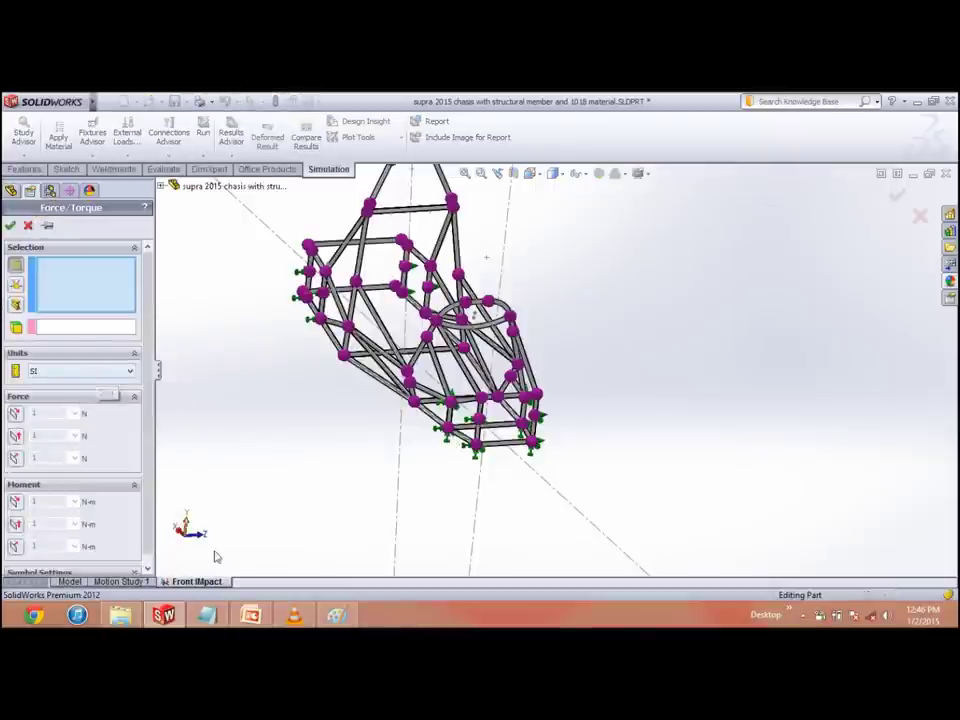
# Step: Review the Notepad calculation: 4G front impact gives 14000 N total, 3500 N per node
pyautogui.click(207, 615)
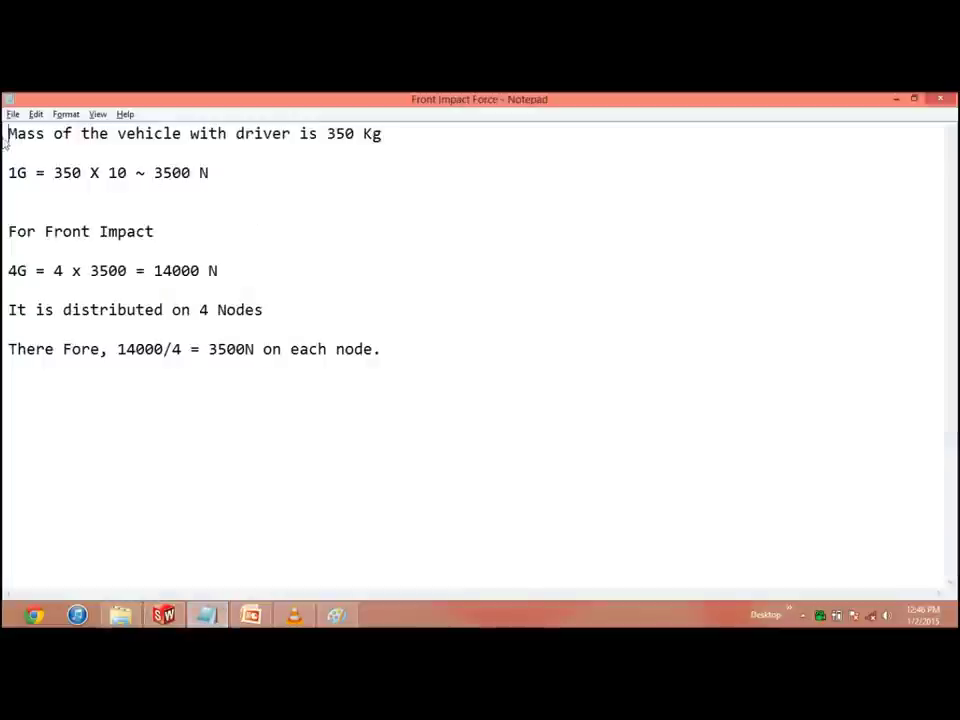
pyautogui.moveTo(11, 137); pyautogui.dragTo(87, 146)
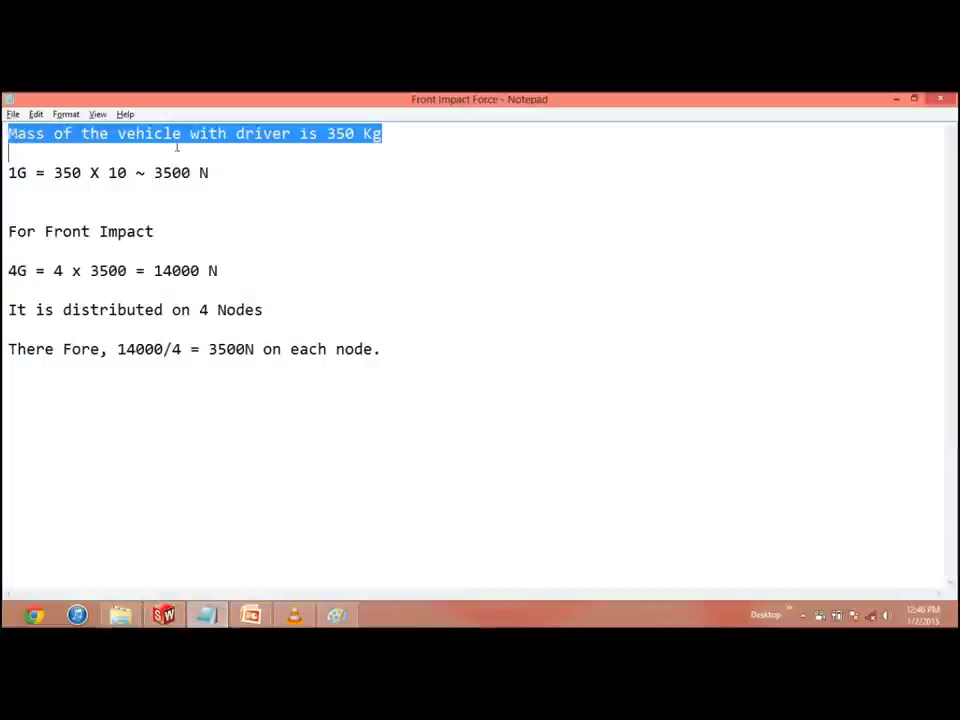
pyautogui.moveTo(176, 147); pyautogui.dragTo(369, 134)
pyautogui.moveTo(10, 172); pyautogui.dragTo(27, 172)
pyautogui.moveTo(53, 173); pyautogui.dragTo(197, 177)
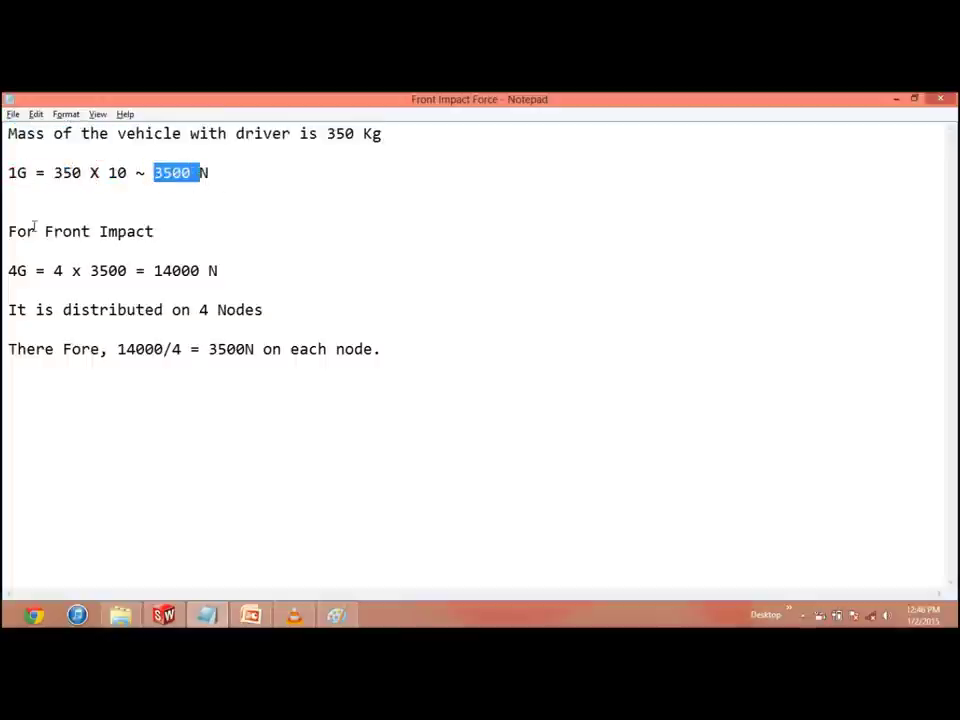
pyautogui.moveTo(26, 231); pyautogui.dragTo(154, 231)
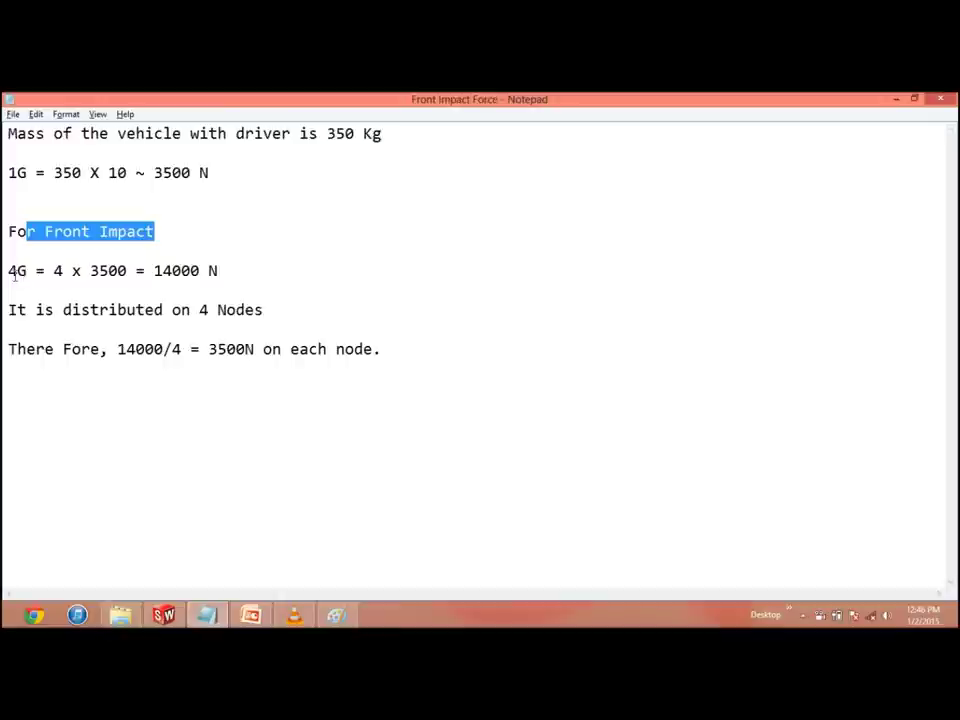
pyautogui.moveTo(14, 274); pyautogui.dragTo(40, 276)
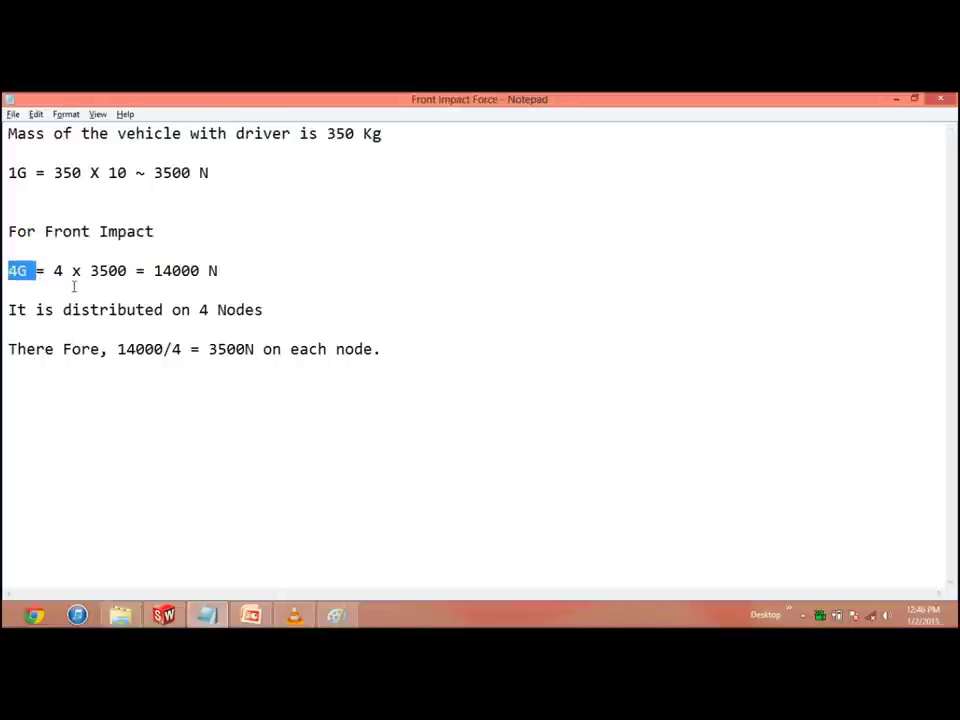
pyautogui.moveTo(154, 271); pyautogui.dragTo(217, 271)
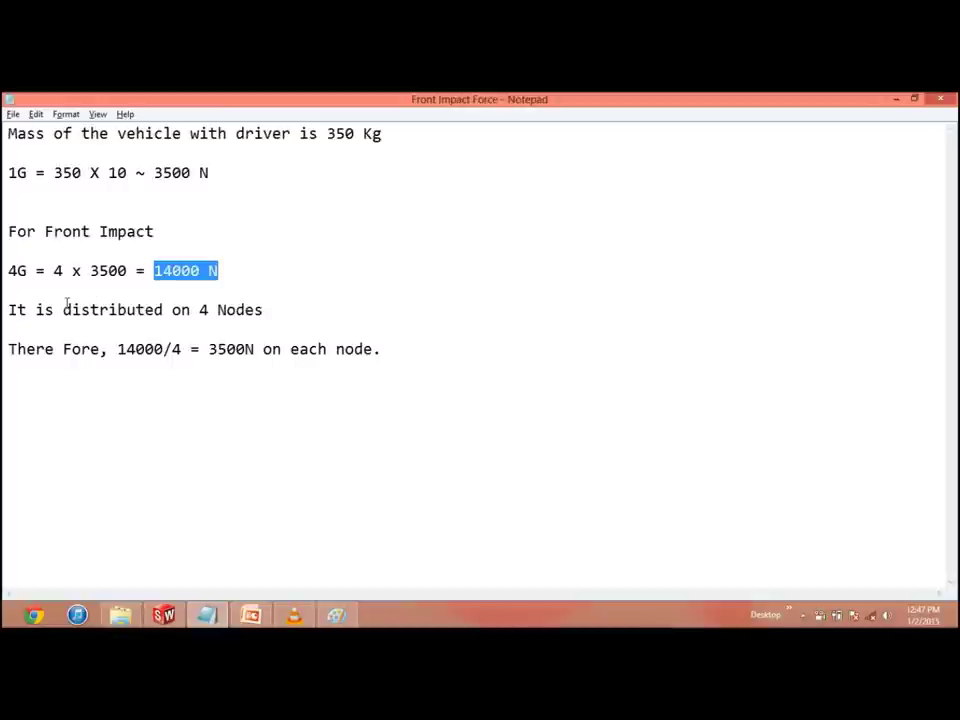
pyautogui.moveTo(209, 310); pyautogui.dragTo(267, 310)
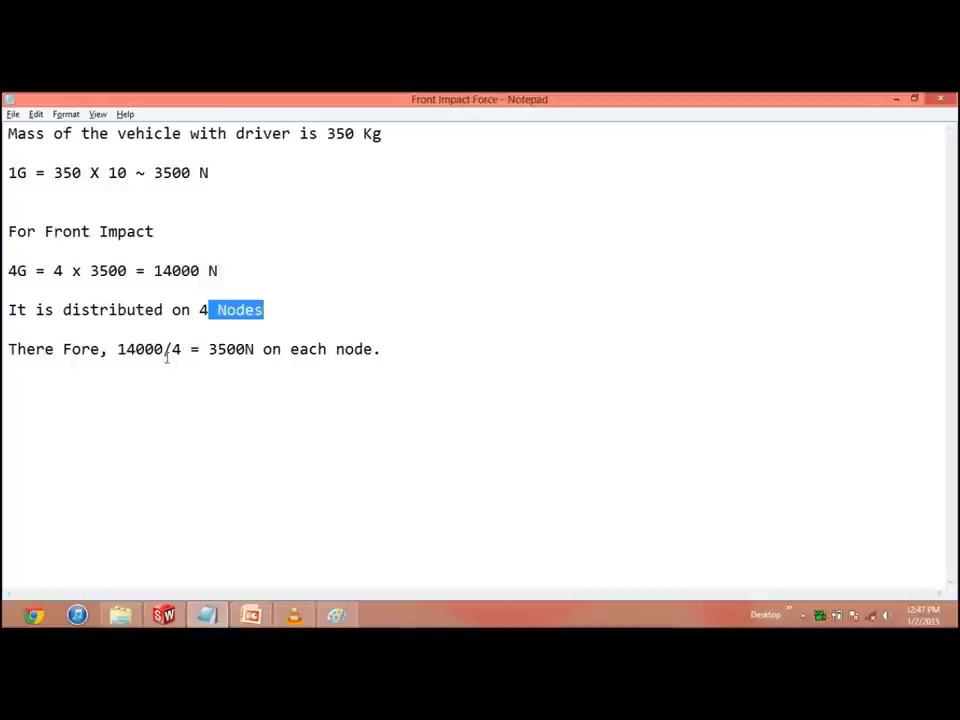
pyautogui.moveTo(209, 349); pyautogui.dragTo(263, 349)
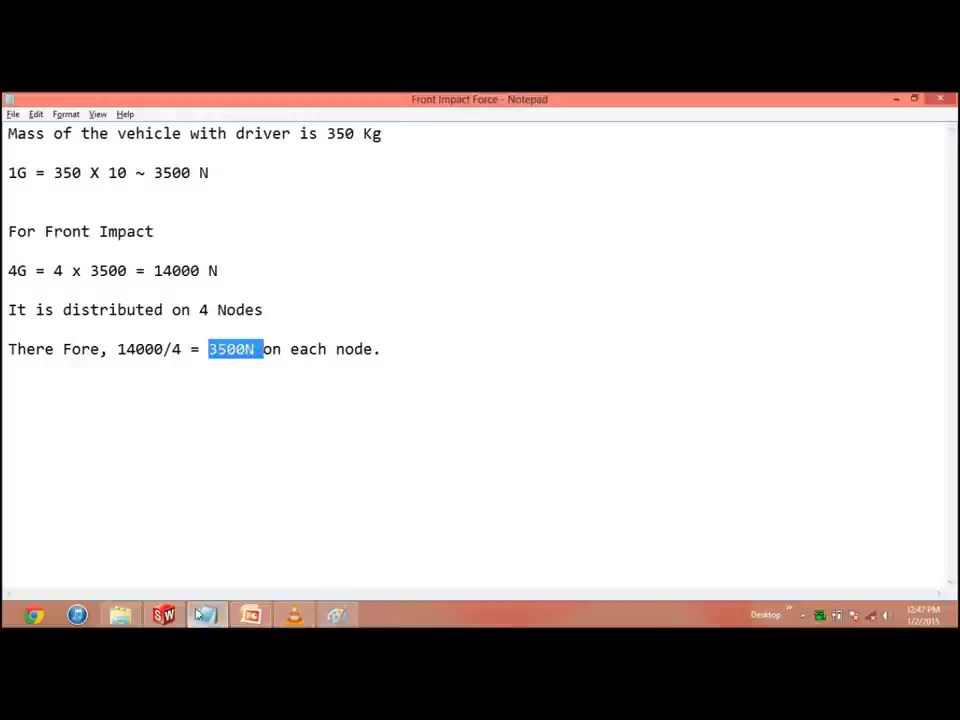
pyautogui.click(164, 615)
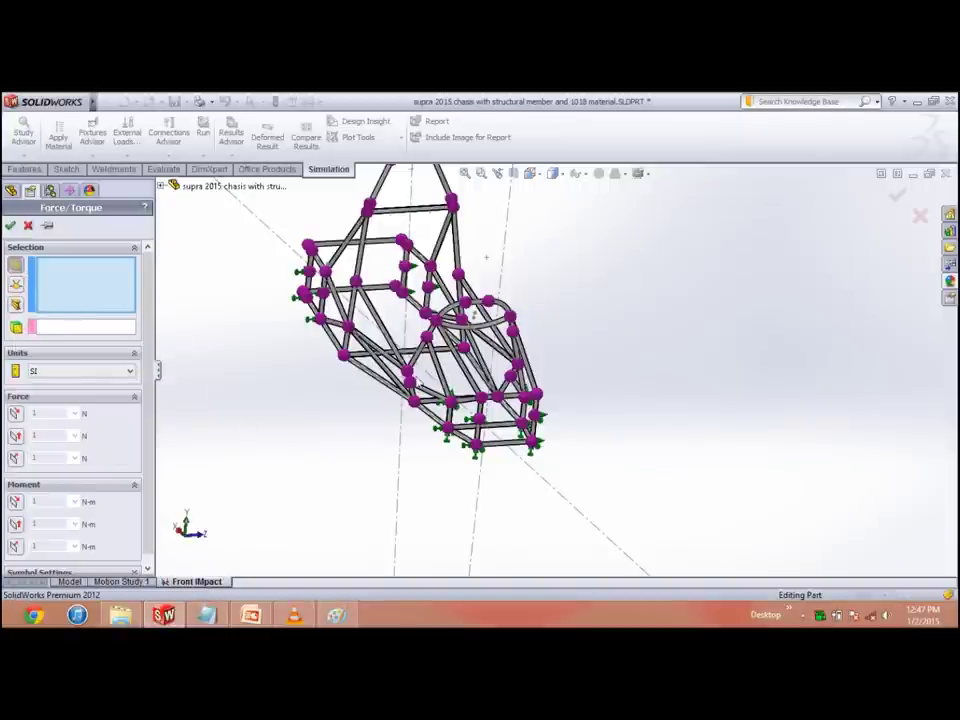
# Step: Orbit under the chassis and select the four front joints to load
pyautogui.scroll(-3, 487, 422)
pyautogui.scroll(-3, 570, 405)
pyautogui.scroll(-1, 576, 404)
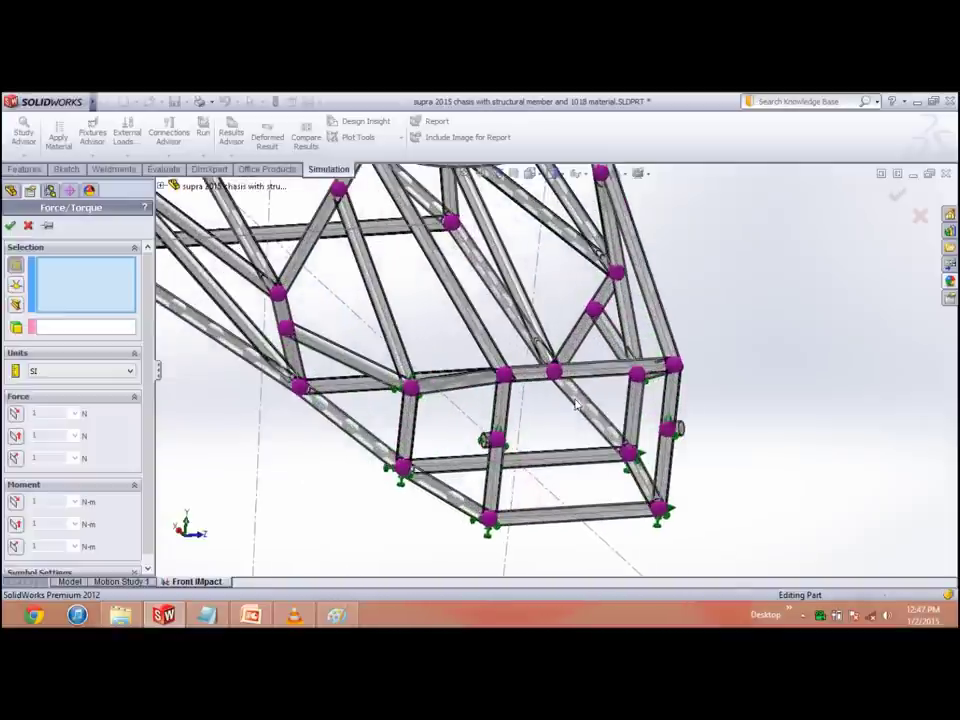
pyautogui.moveTo(779, 411); pyautogui.dragTo(447, 391, button='middle')
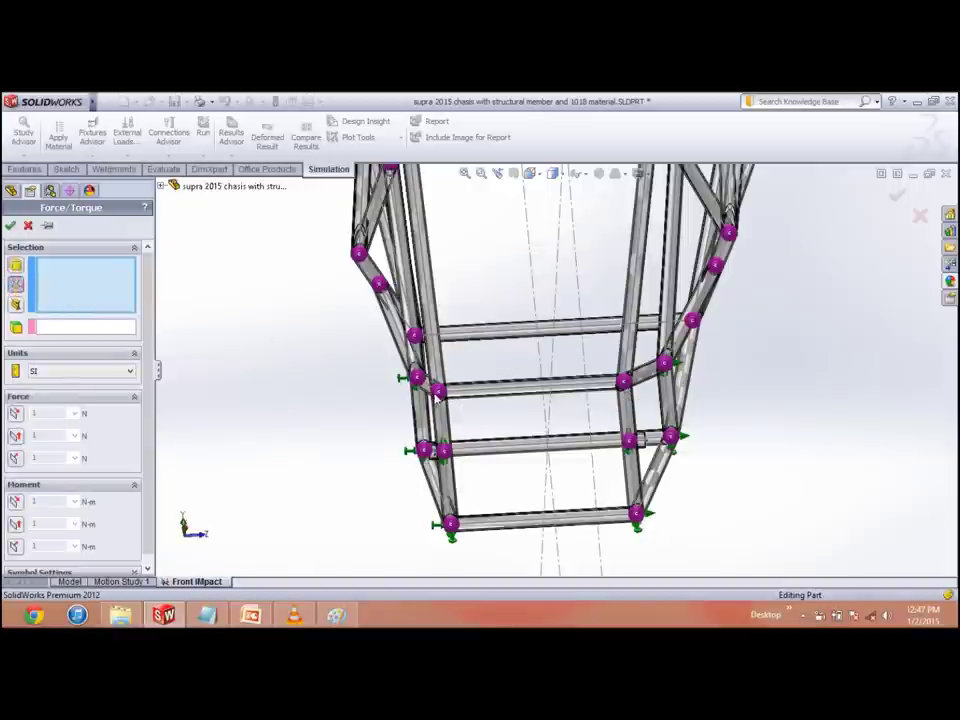
pyautogui.click(437, 393)
pyautogui.click(637, 512)
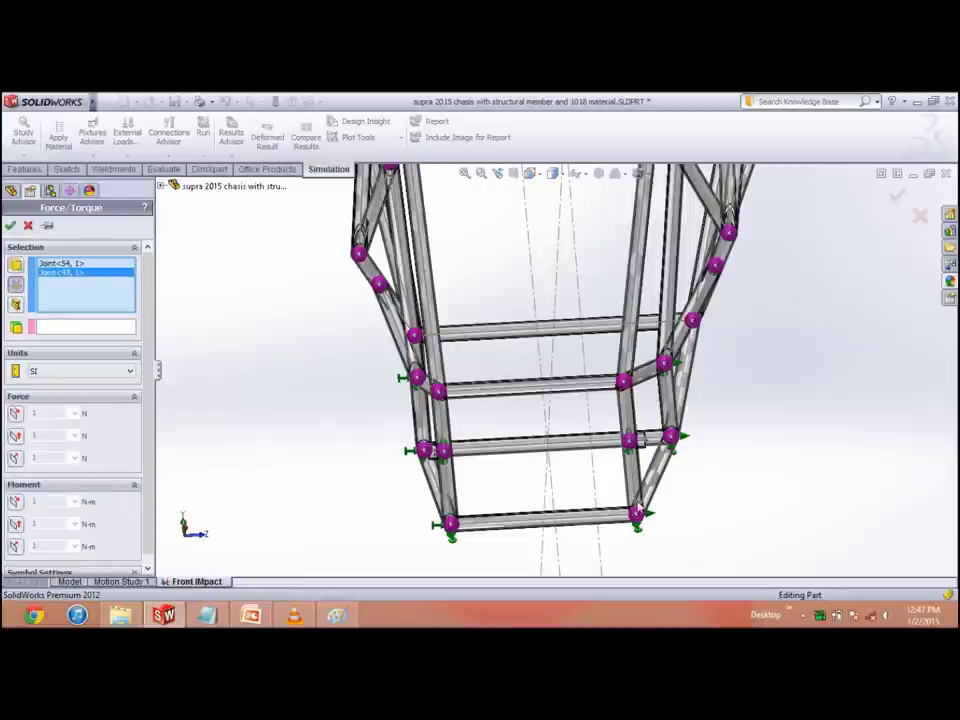
pyautogui.click(637, 514)
pyautogui.click(451, 522)
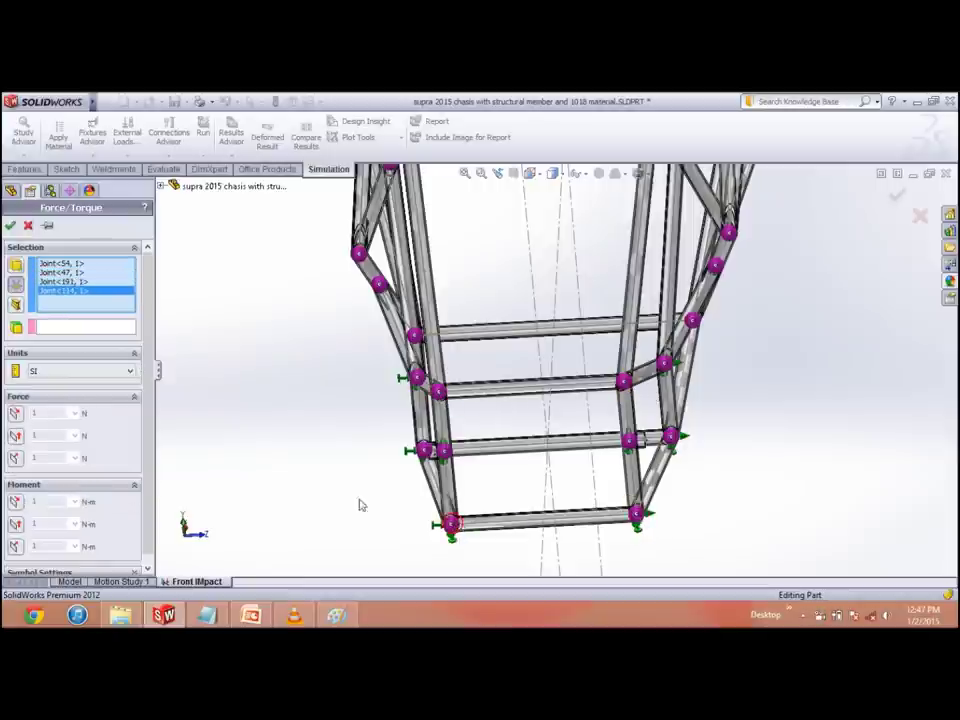
pyautogui.moveTo(386, 461); pyautogui.dragTo(469, 465, button='middle')
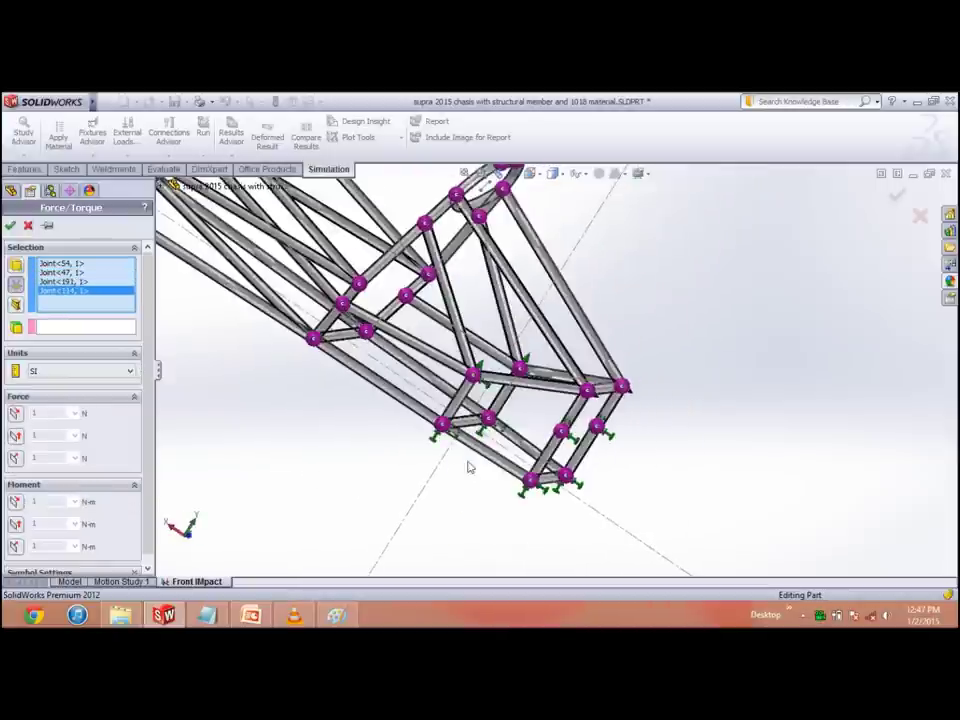
# Step: Direct the force along lower beam Line7@Sketch1, set 3500 N reversed, and confirm
pyautogui.click(88, 328)
pyautogui.scroll(-3, 574, 444)
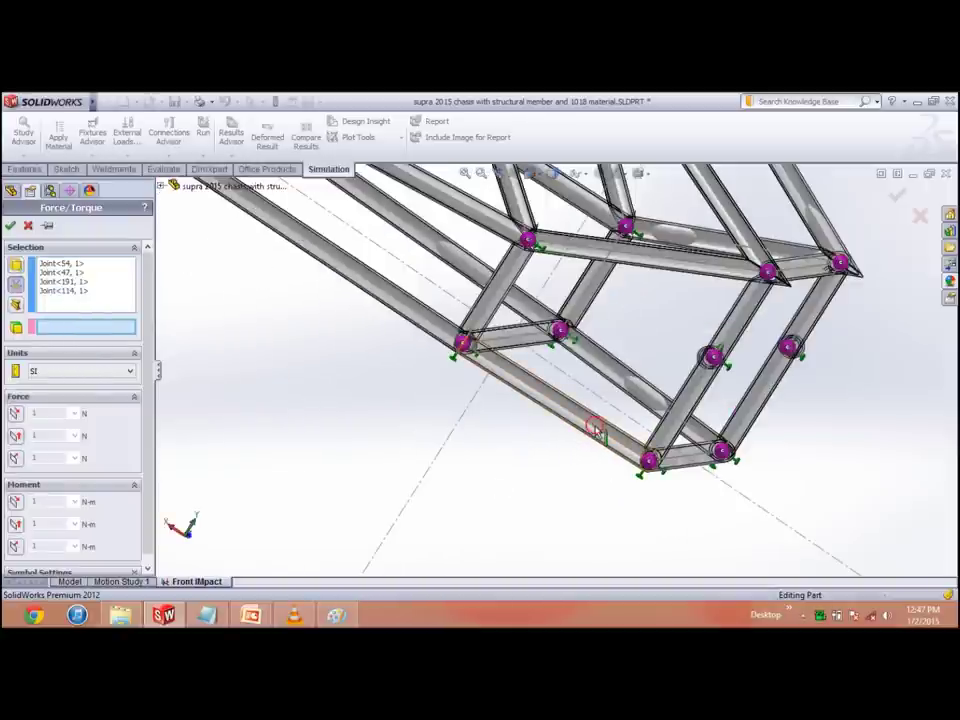
pyautogui.click(600, 437)
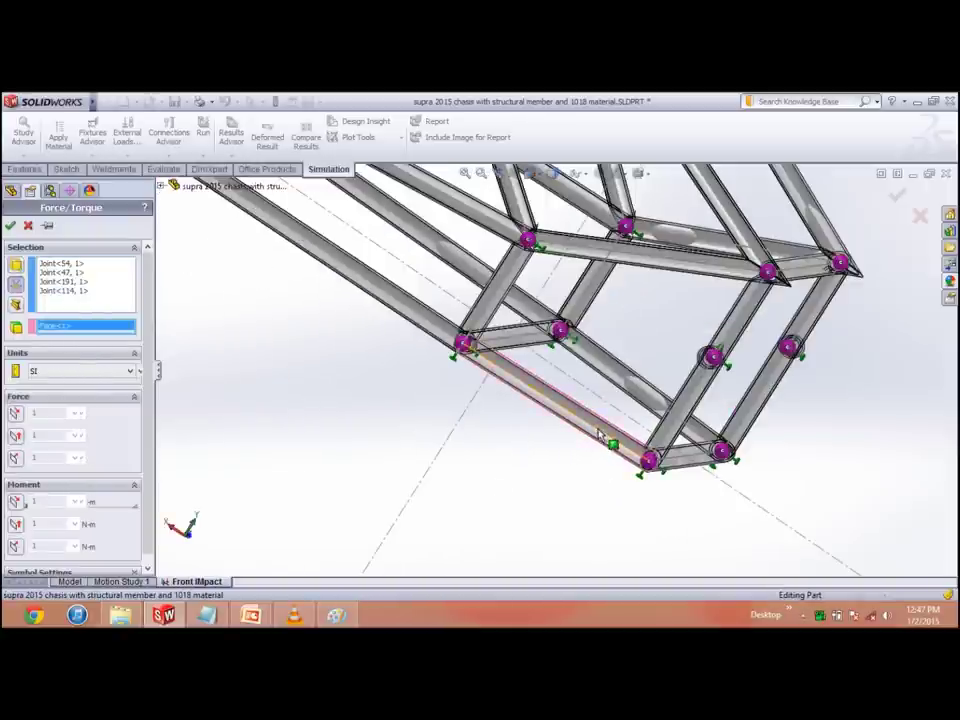
pyautogui.rightClick(110, 326)
pyautogui.click(149, 349)
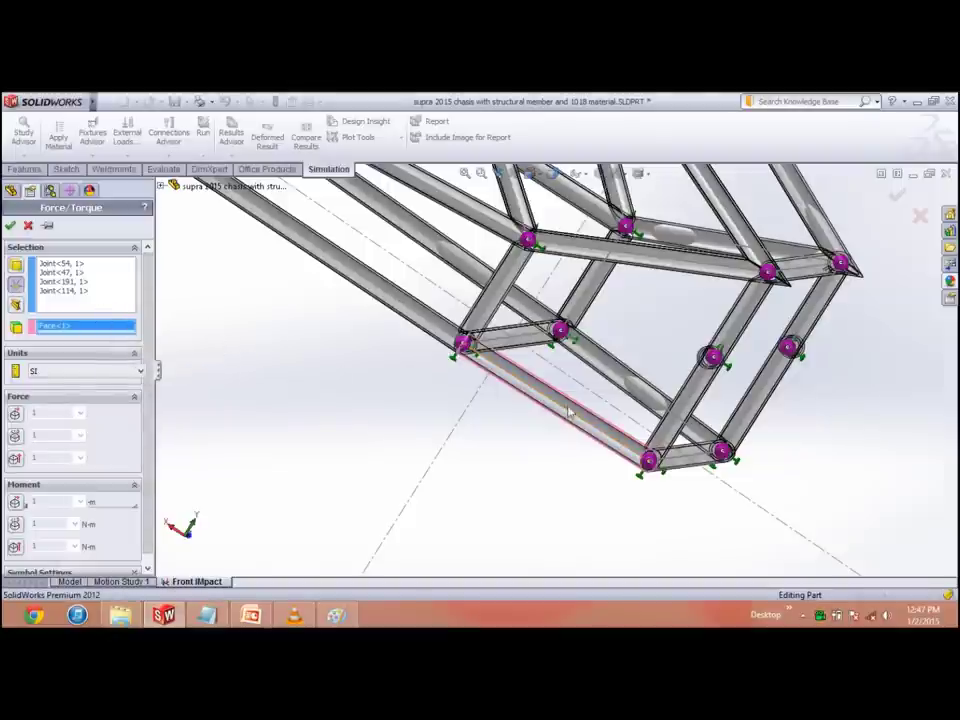
pyautogui.click(620, 450)
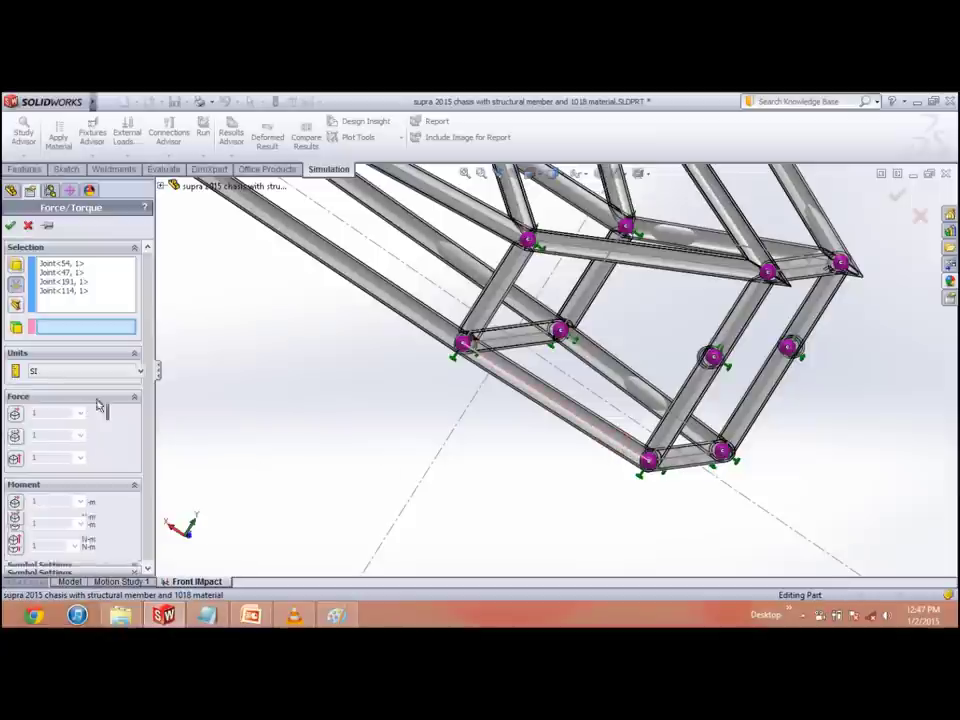
pyautogui.moveTo(494, 470); pyautogui.dragTo(563, 461, button='middle')
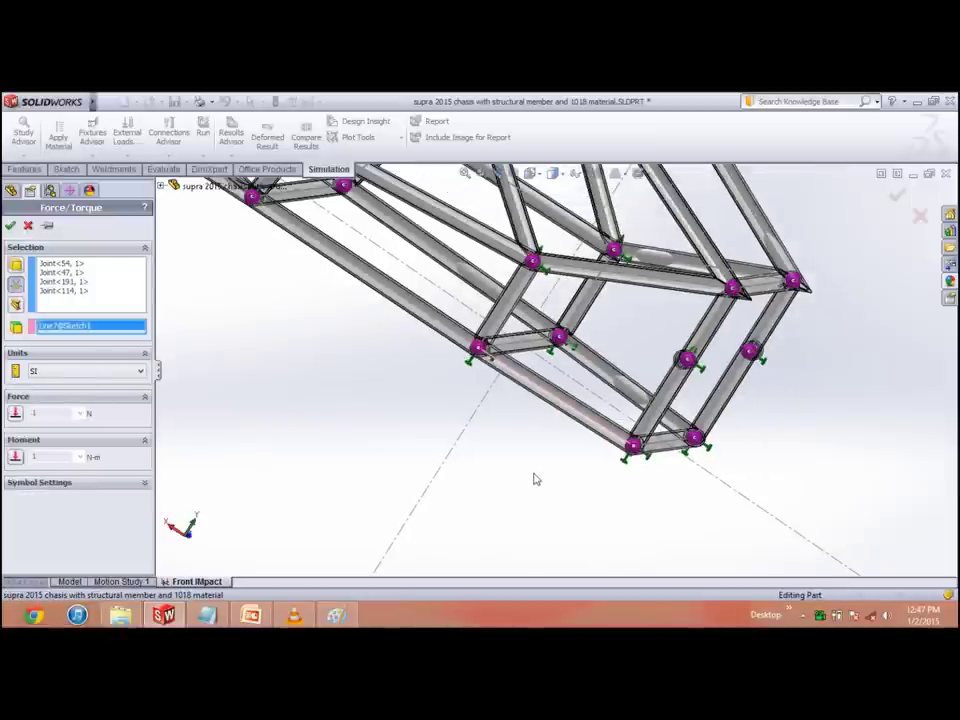
pyautogui.click(15, 411)
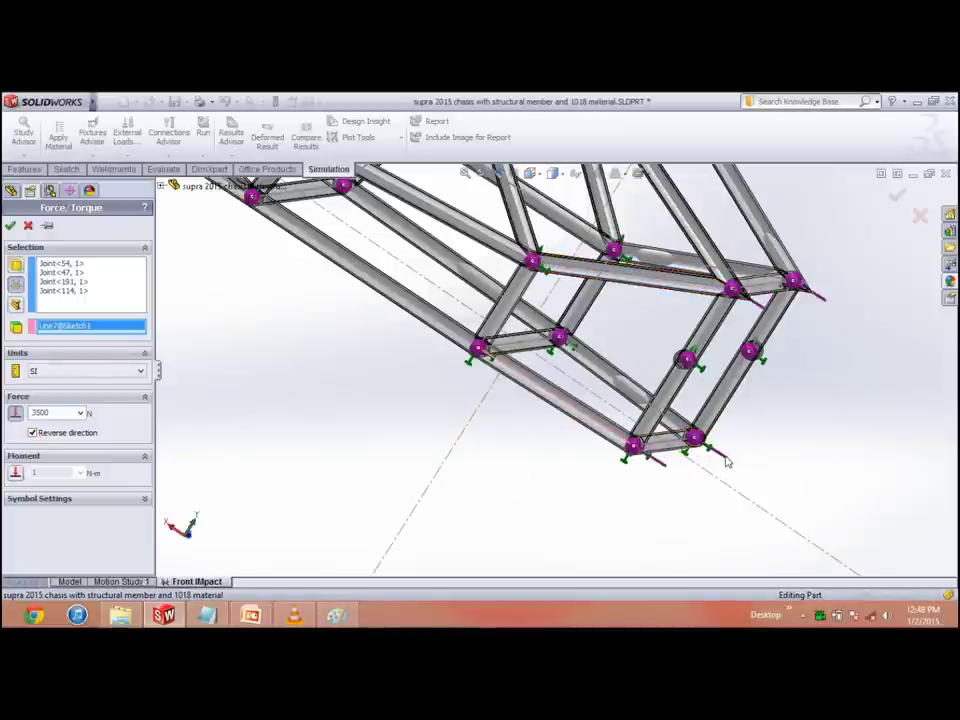
pyautogui.click(10, 226)
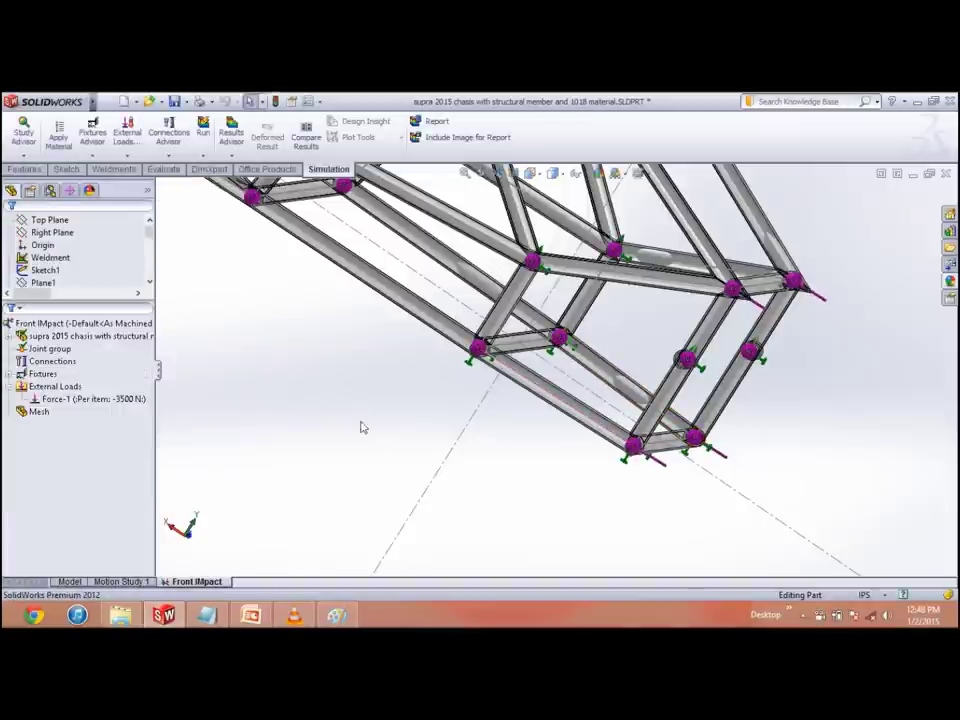
# Step: Create the chassis mesh, then fit and orbit the view to inspect it
pyautogui.press('z')
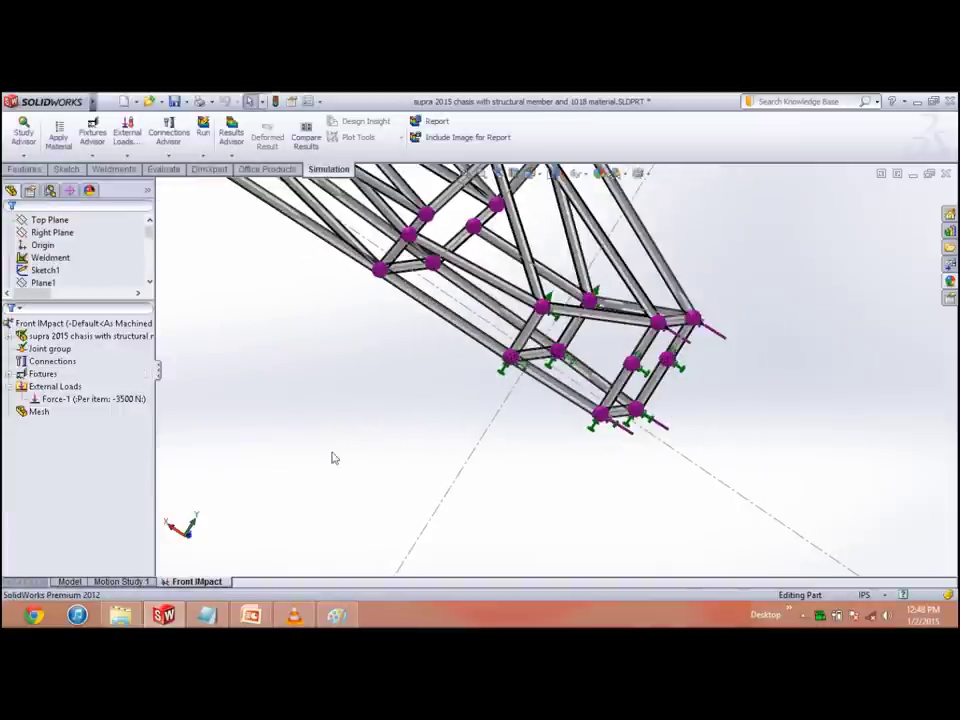
pyautogui.rightClick(38, 411)
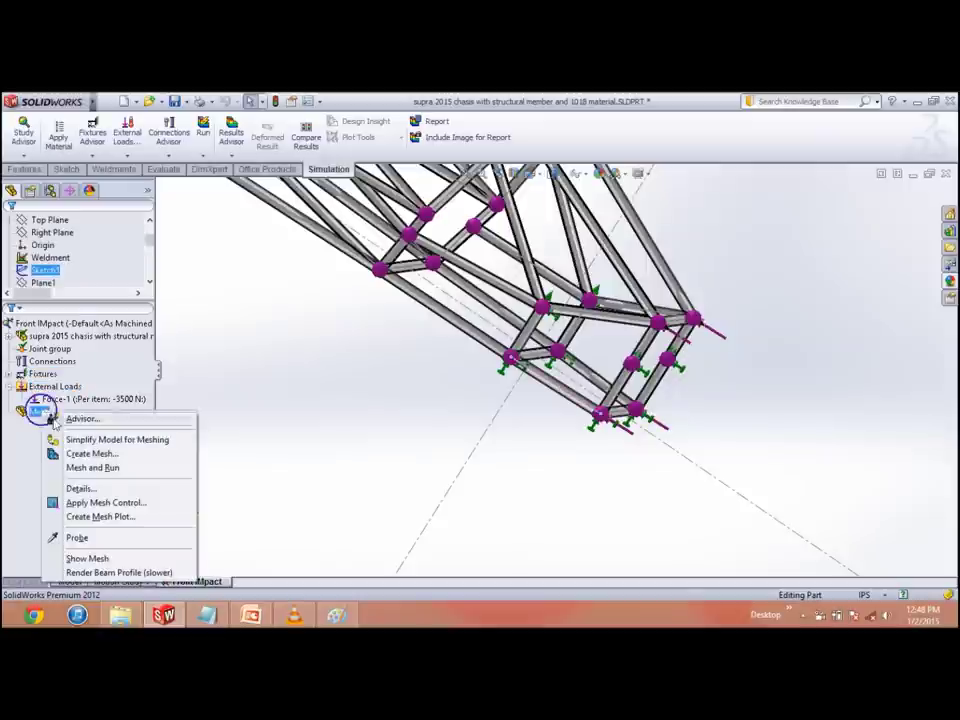
pyautogui.click(91, 468)
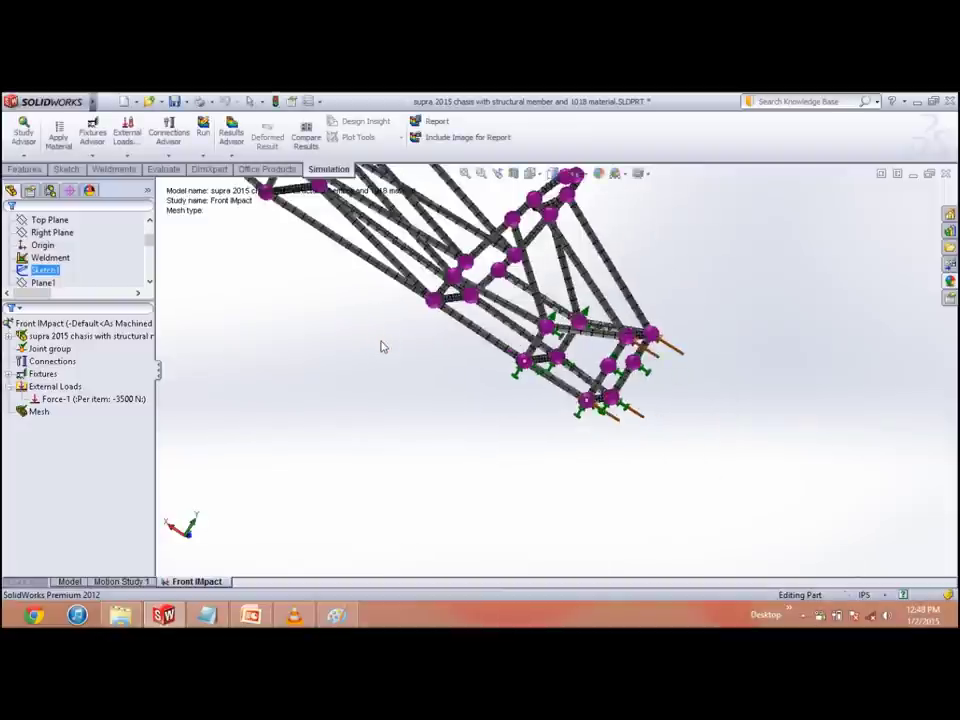
pyautogui.press('f')
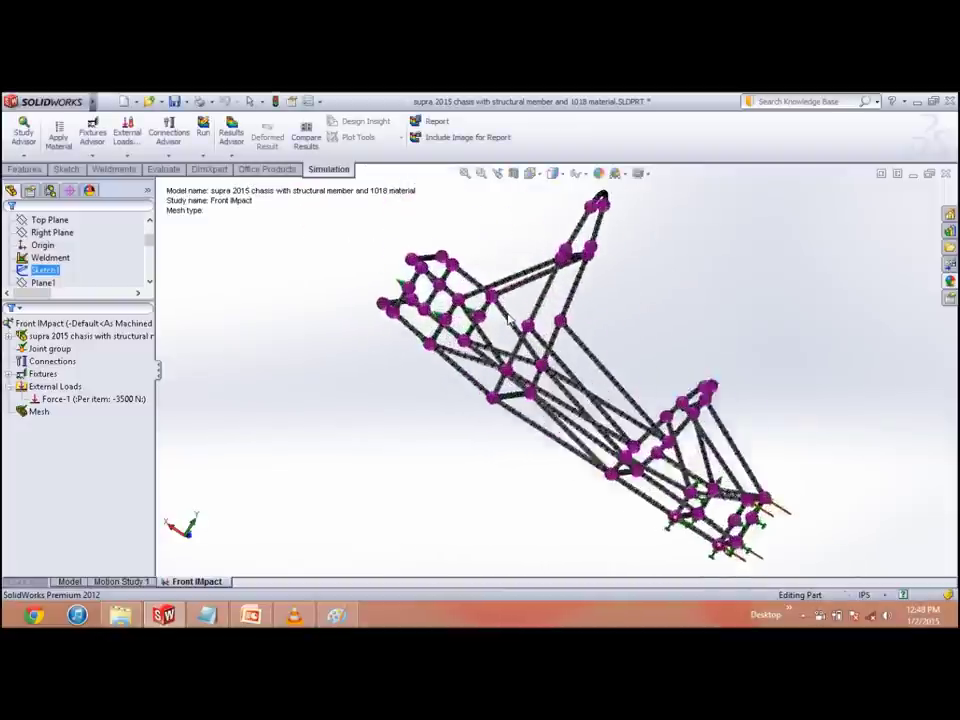
pyautogui.scroll(-6, 508, 319)
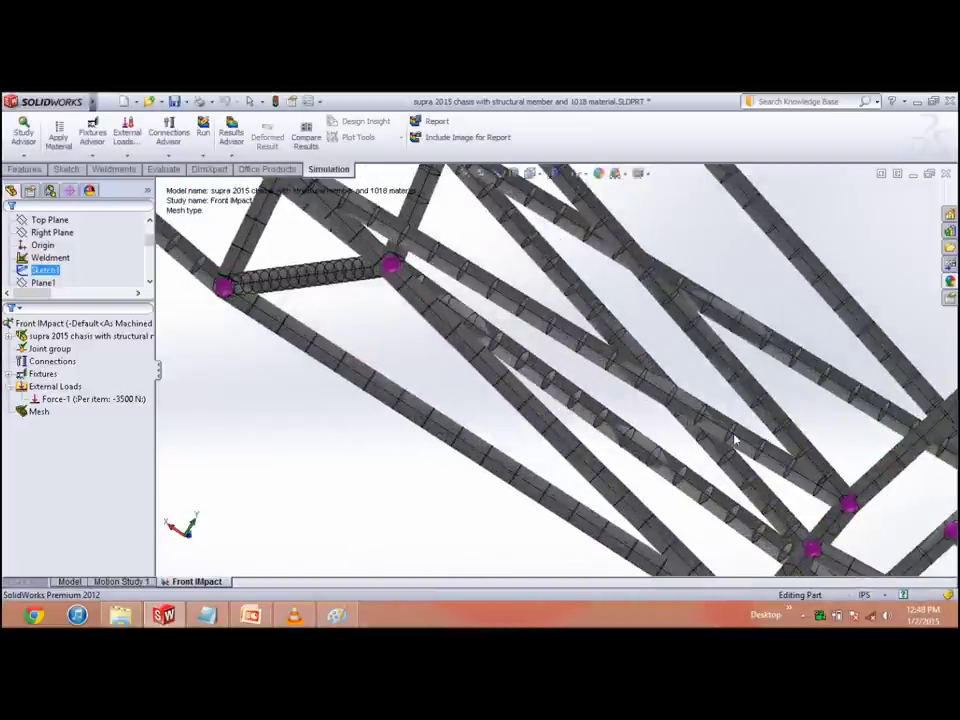
pyautogui.scroll(8, 343, 484)
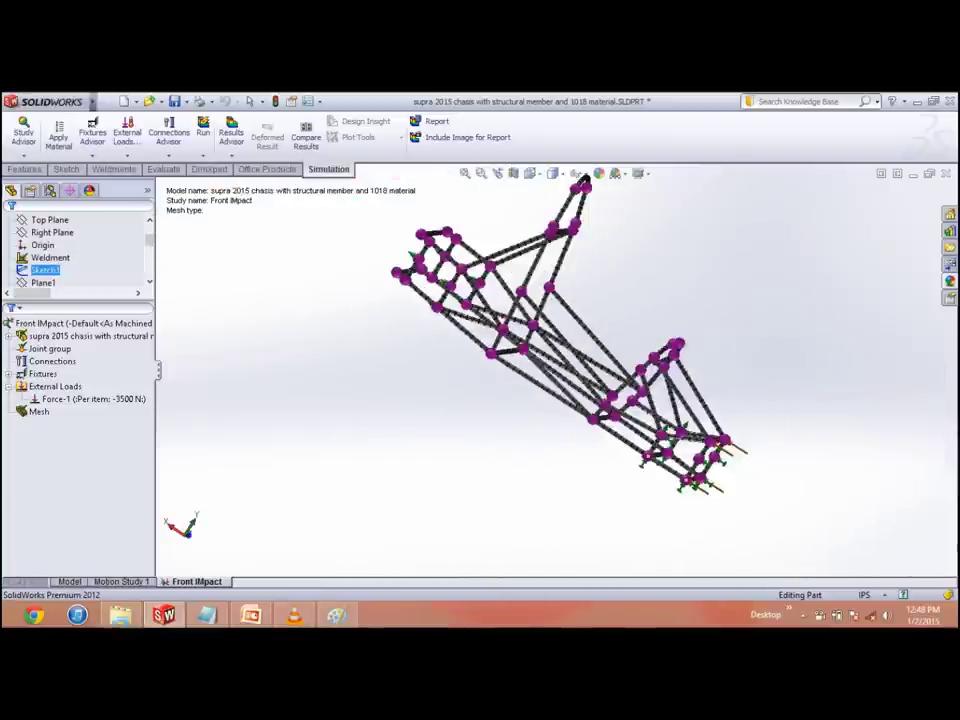
pyautogui.moveTo(903, 510); pyautogui.dragTo(713, 454, button='middle')
# Step: Run the Front IMpact study and fit the Stress1 plot, peaking near 67.8 million N/m^2
pyautogui.click(40, 414)
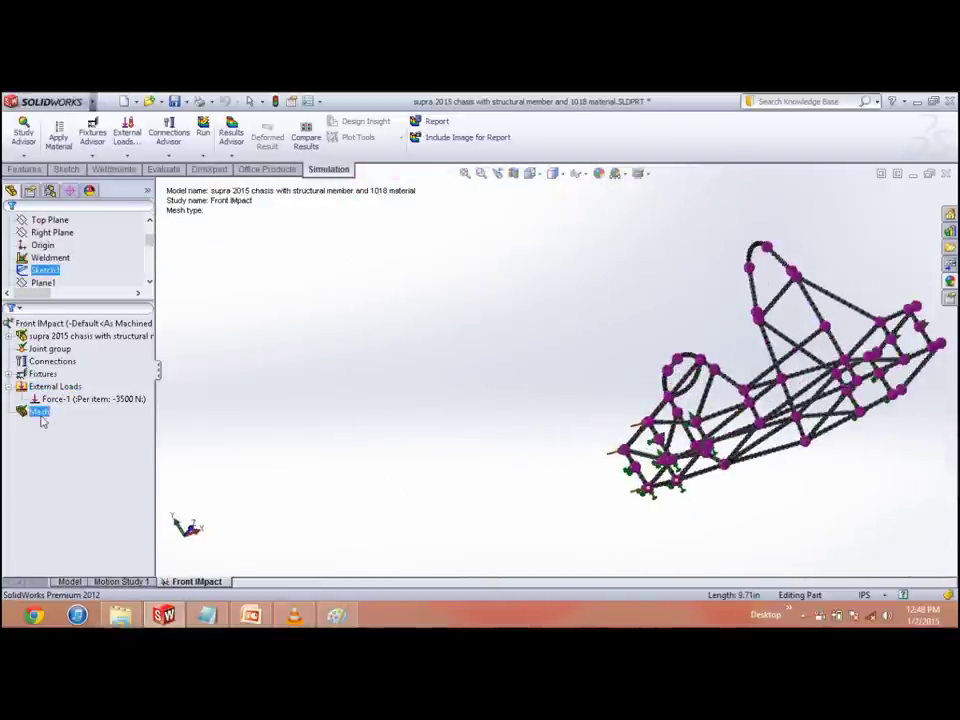
pyautogui.rightClick(40, 416)
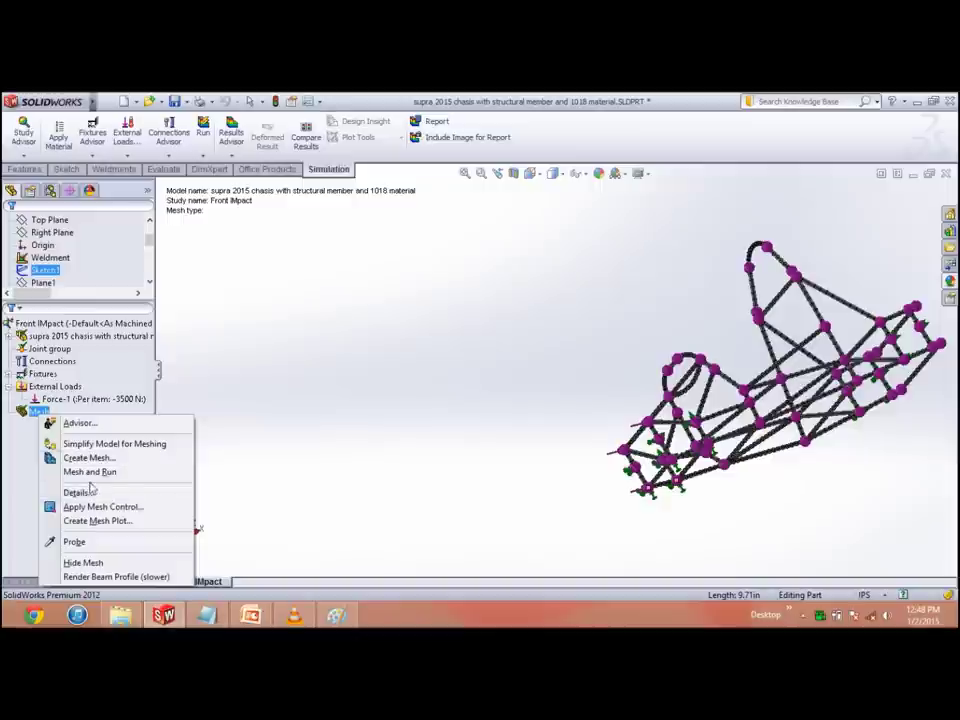
pyautogui.click(324, 388)
pyautogui.click(203, 127)
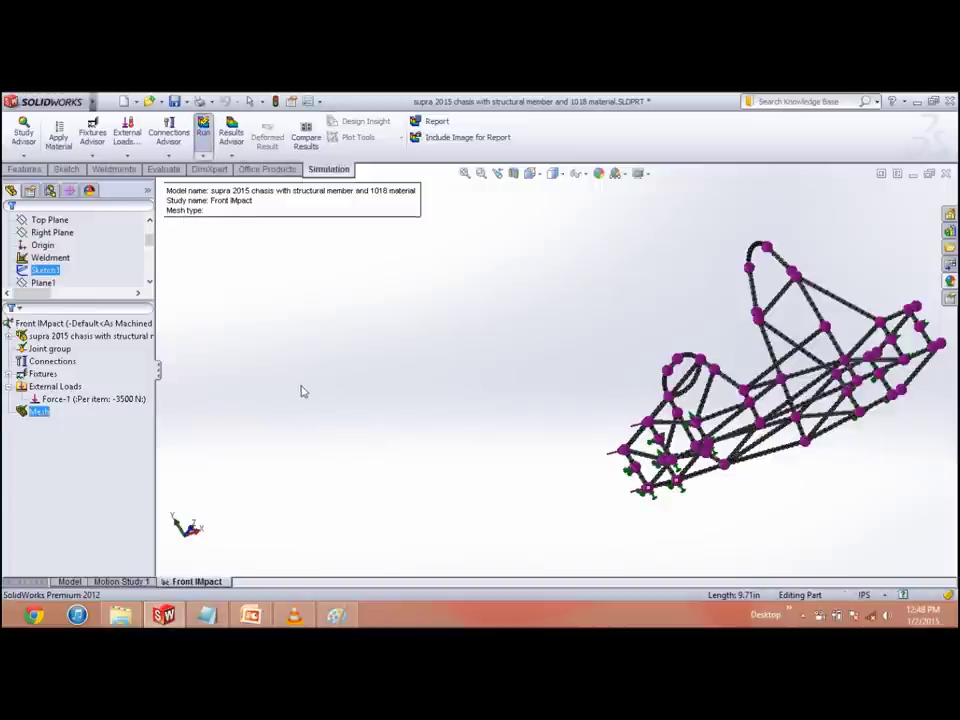
pyautogui.click(205, 130)
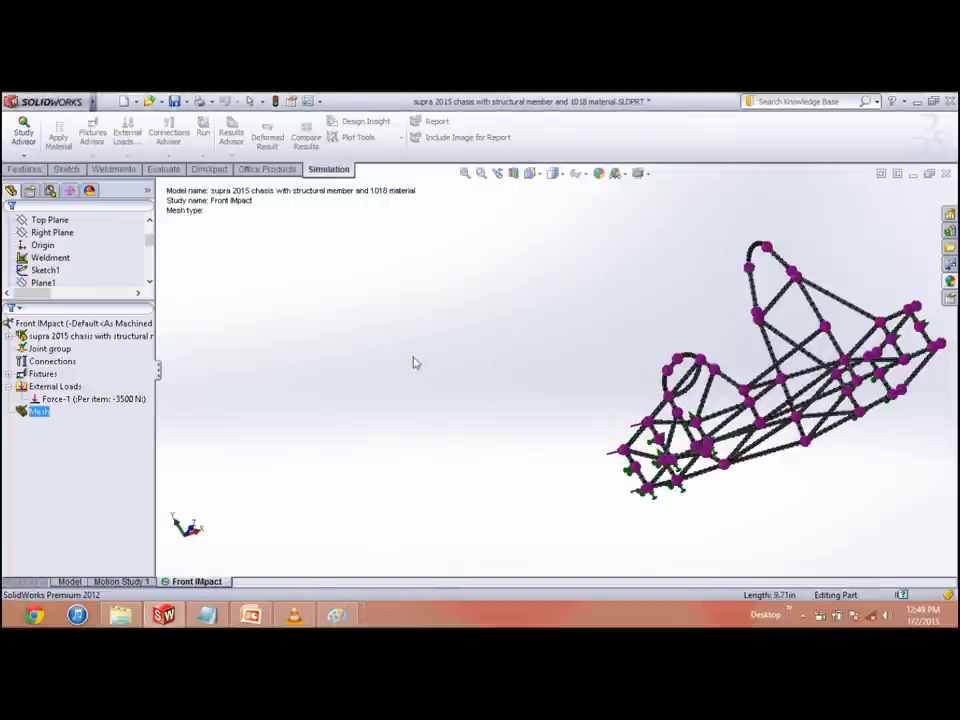
pyautogui.click(465, 175)
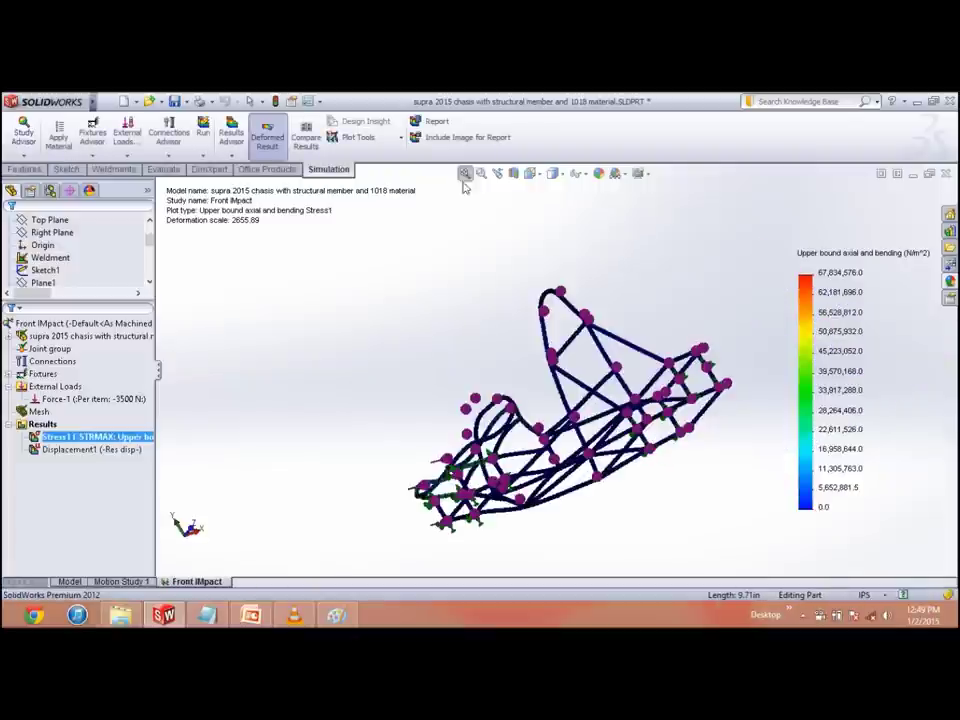
# Step: Uncheck Deformed Result for Stress1 so the chassis stress plot appears undeformed
pyautogui.moveTo(482, 317); pyautogui.dragTo(552, 491, button='middle')
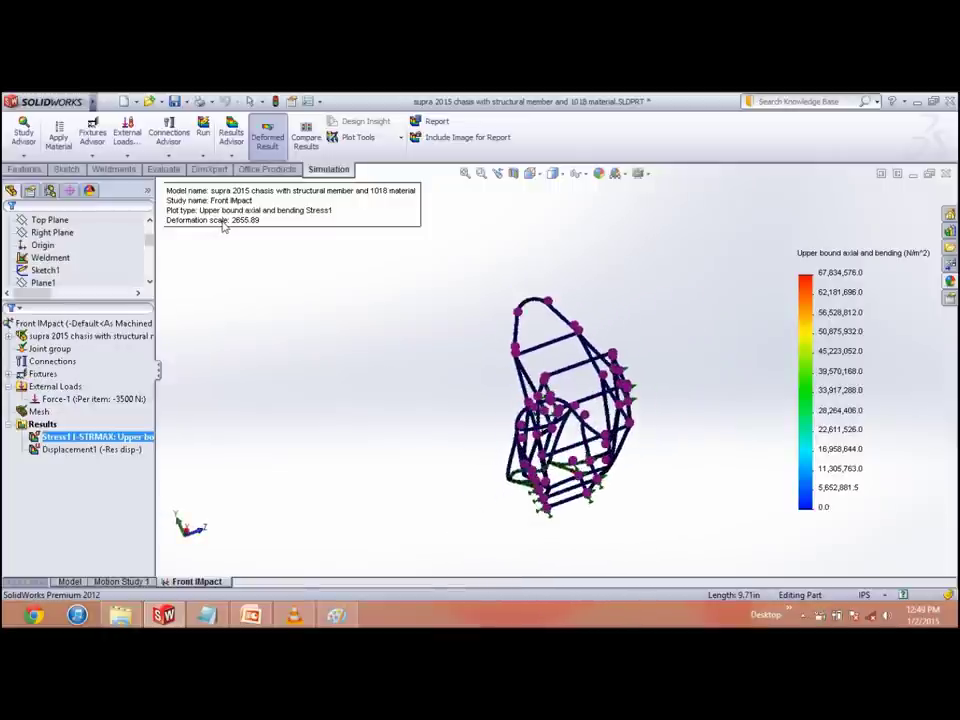
pyautogui.rightClick(90, 437)
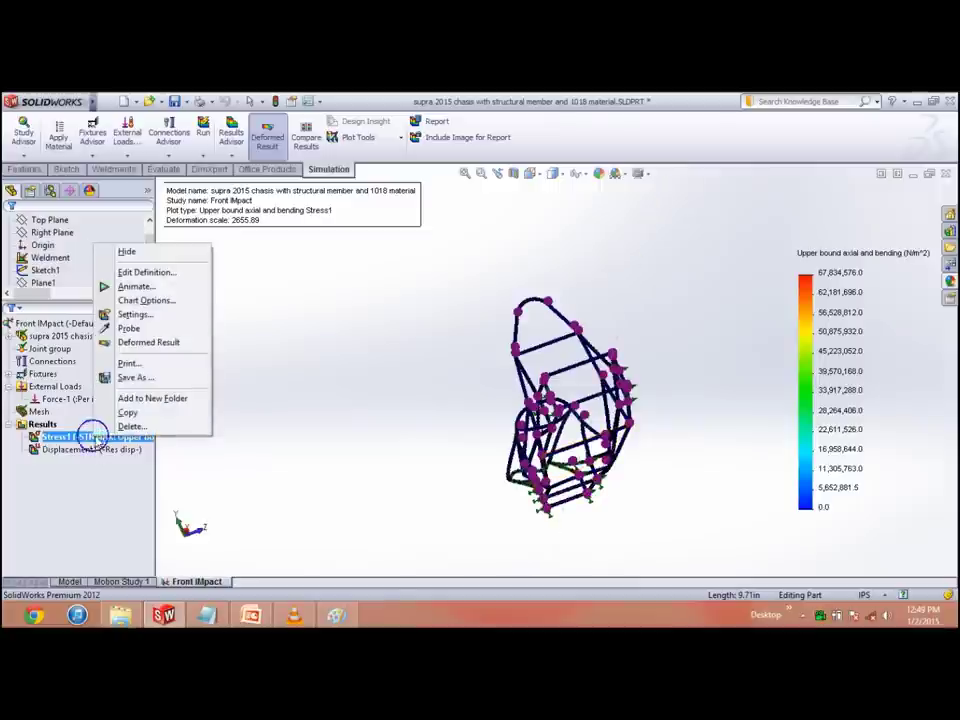
pyautogui.click(167, 344)
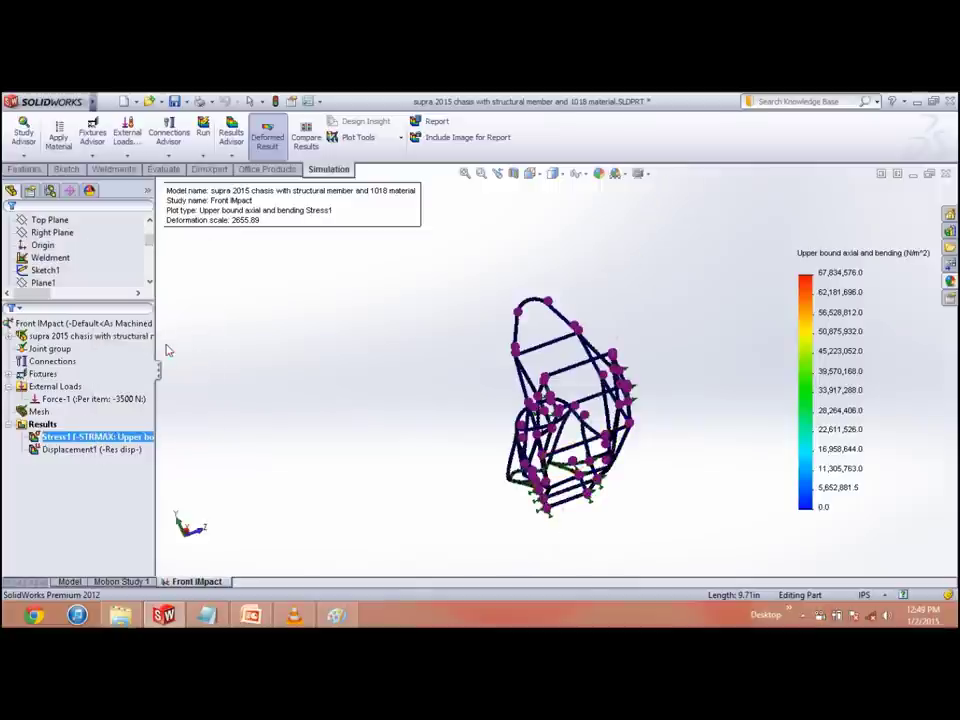
pyautogui.rightClick(91, 436)
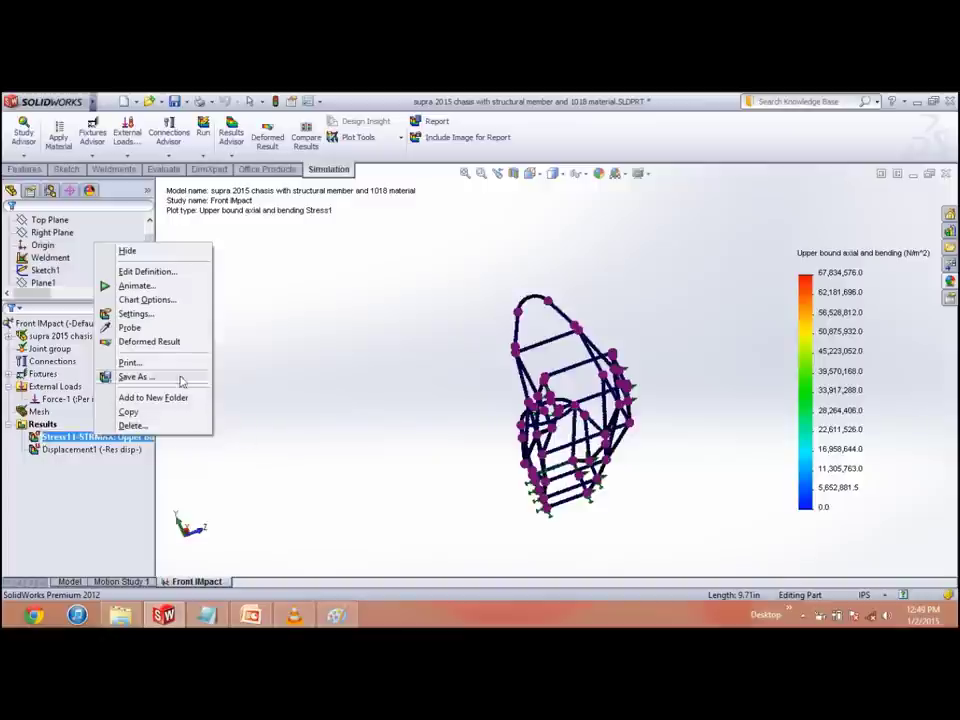
# Step: Edit the Stress1 plot definition to use a user-defined deformation scale of 100
pyautogui.click(148, 270)
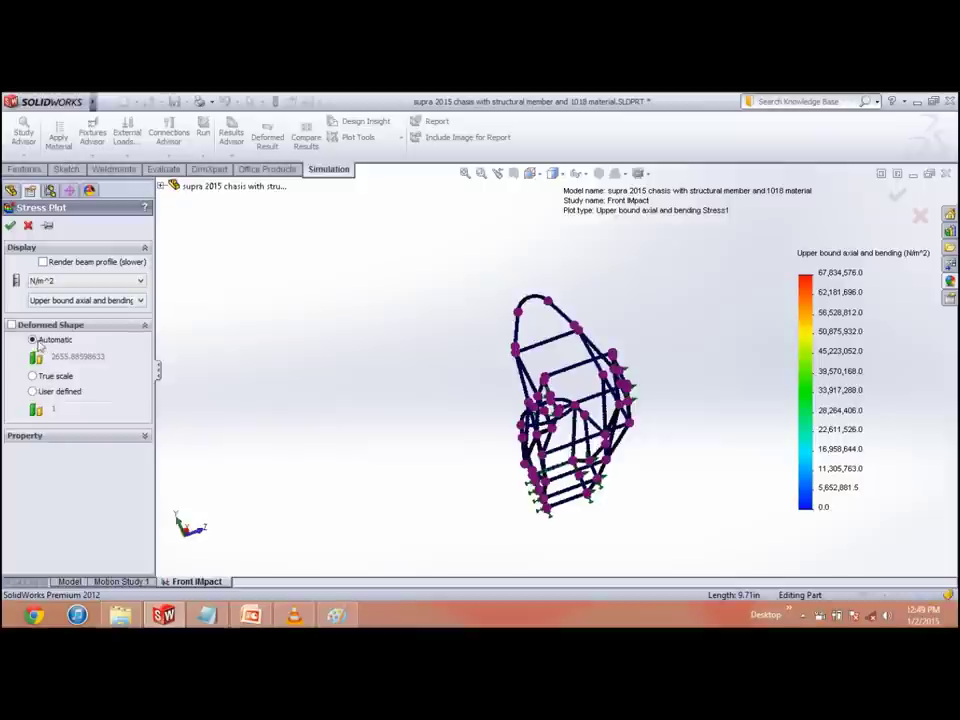
pyautogui.click(43, 375)
pyautogui.click(33, 391)
pyautogui.click(75, 408)
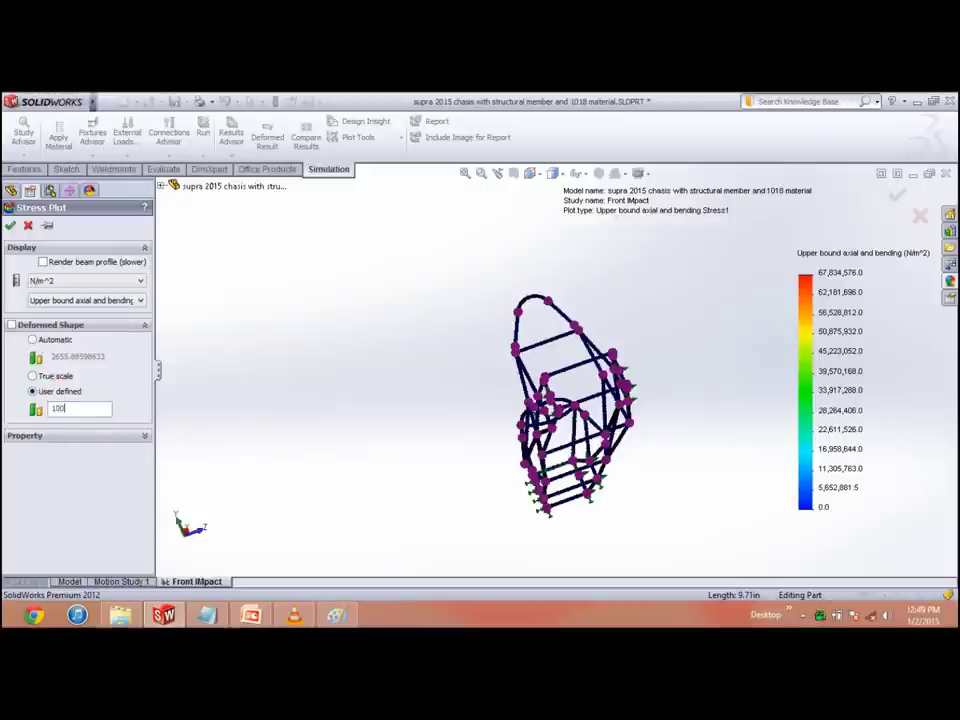
pyautogui.click(10, 225)
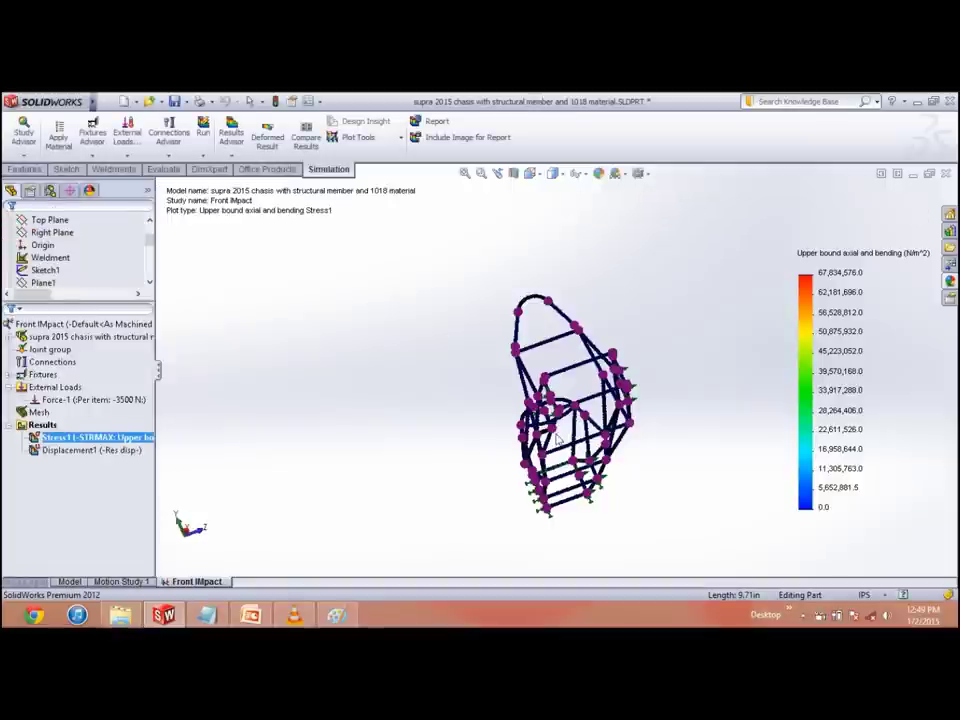
# Step: Orbit the chassis, then return it to the isometric view
pyautogui.moveTo(383, 477); pyautogui.dragTo(431, 437, button='middle')
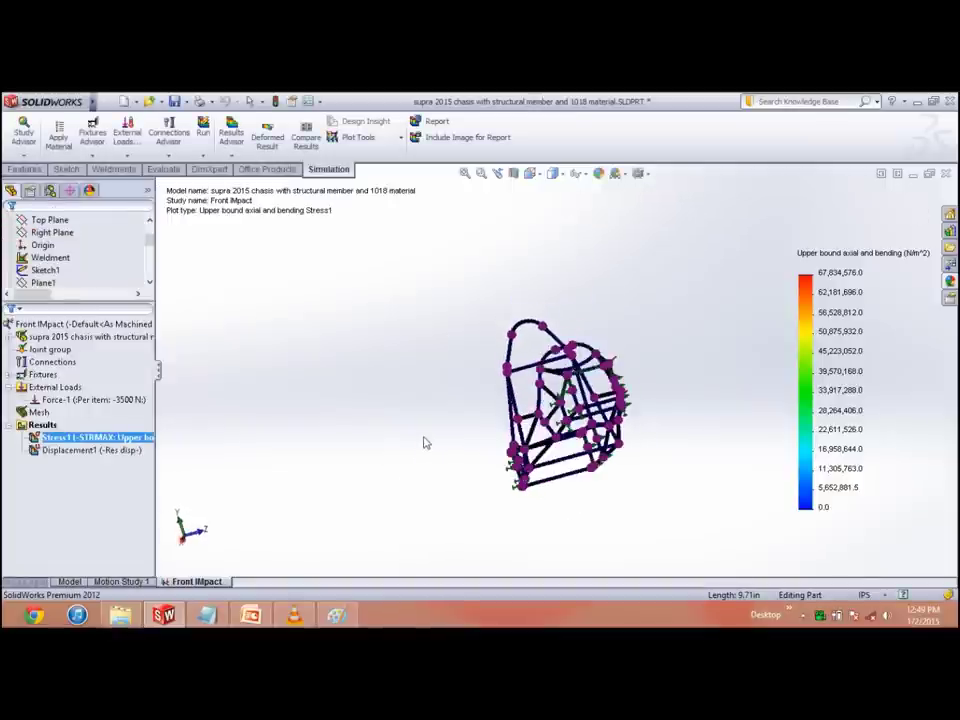
pyautogui.hotkey('ctrl', '7')
pyautogui.scroll(-5, 484, 490)
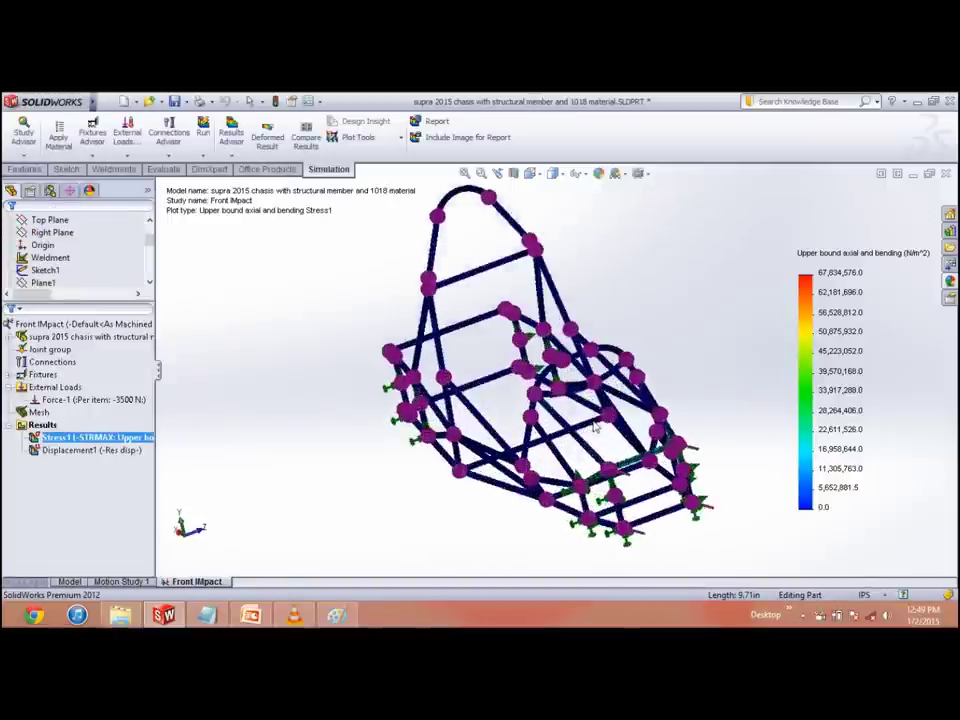
pyautogui.scroll(3, 555, 375)
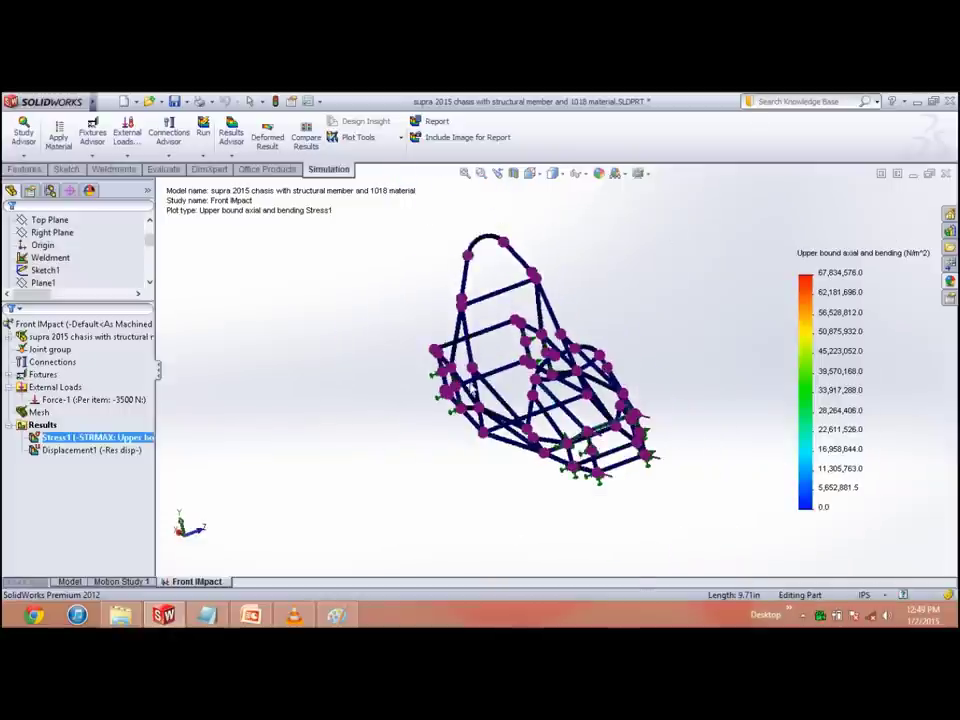
pyautogui.rightClick(88, 451)
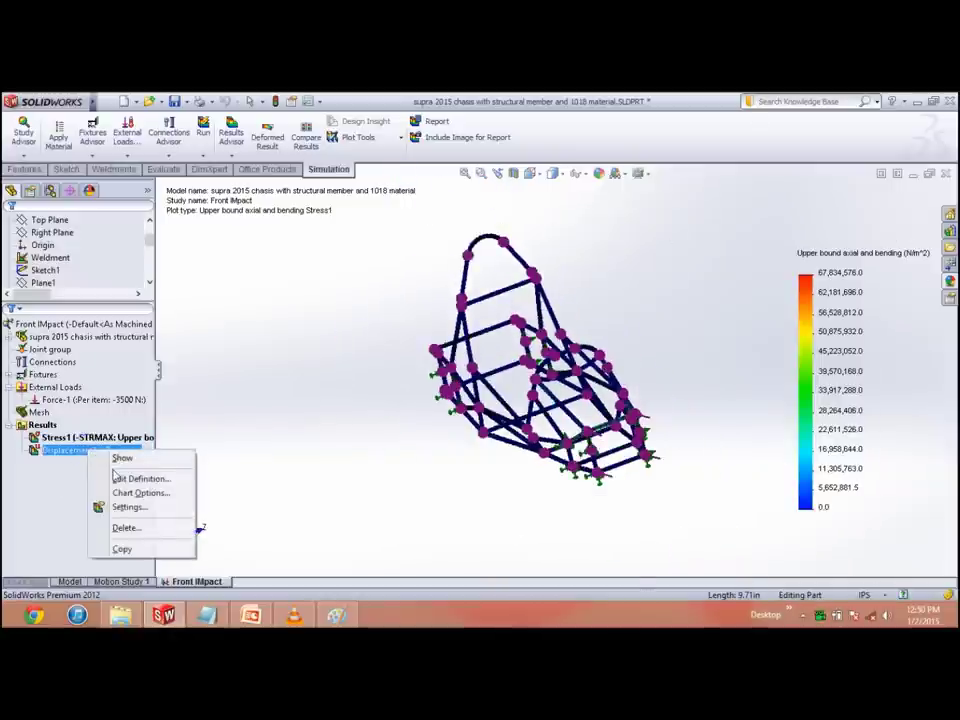
# Step: Show the Displacement1 plot and set its user-defined deformation scale to 100
pyautogui.click(120, 458)
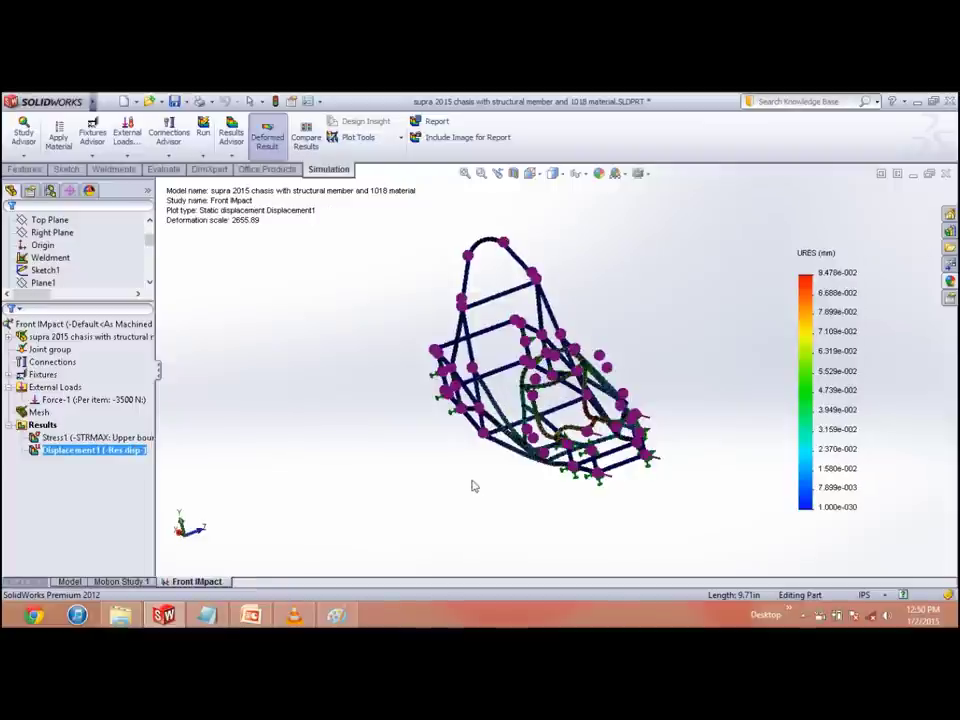
pyautogui.rightClick(106, 452)
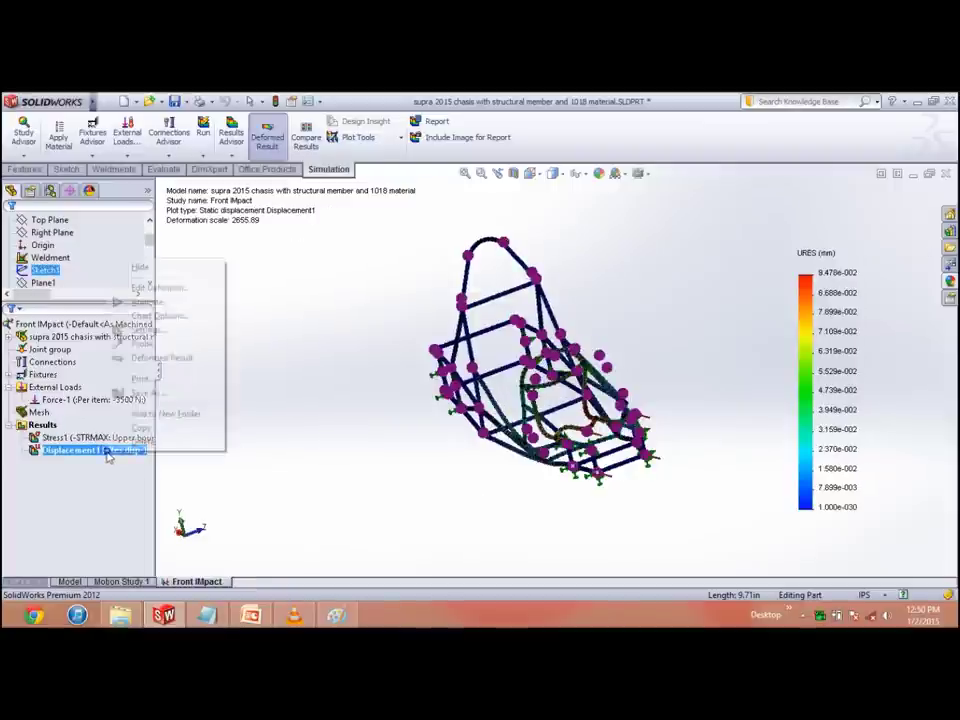
pyautogui.click(150, 287)
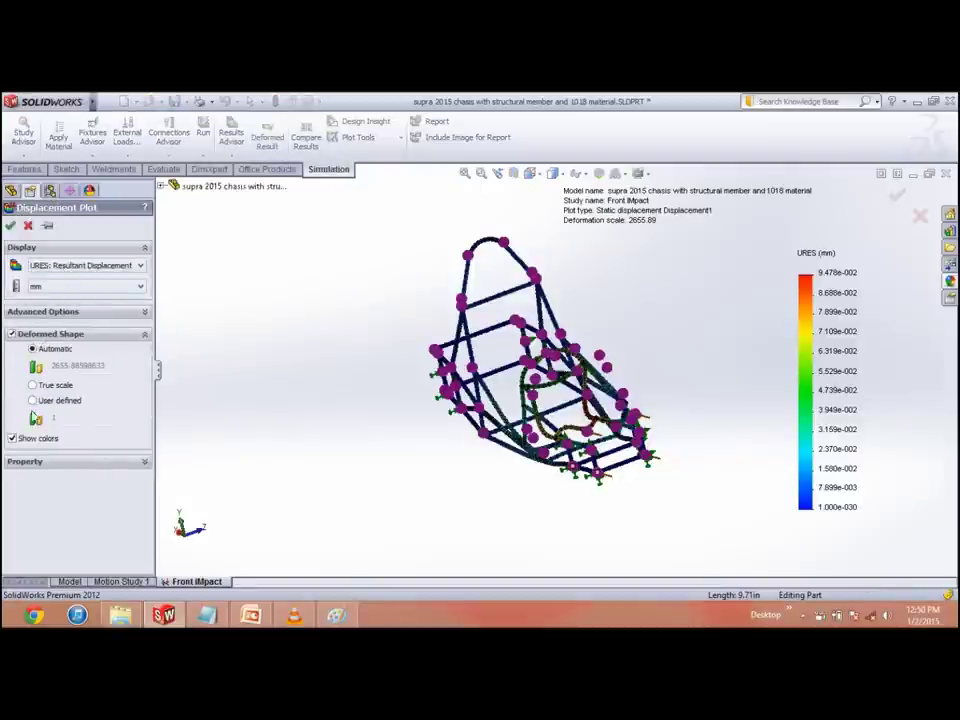
pyautogui.click(32, 400)
pyautogui.click(92, 416)
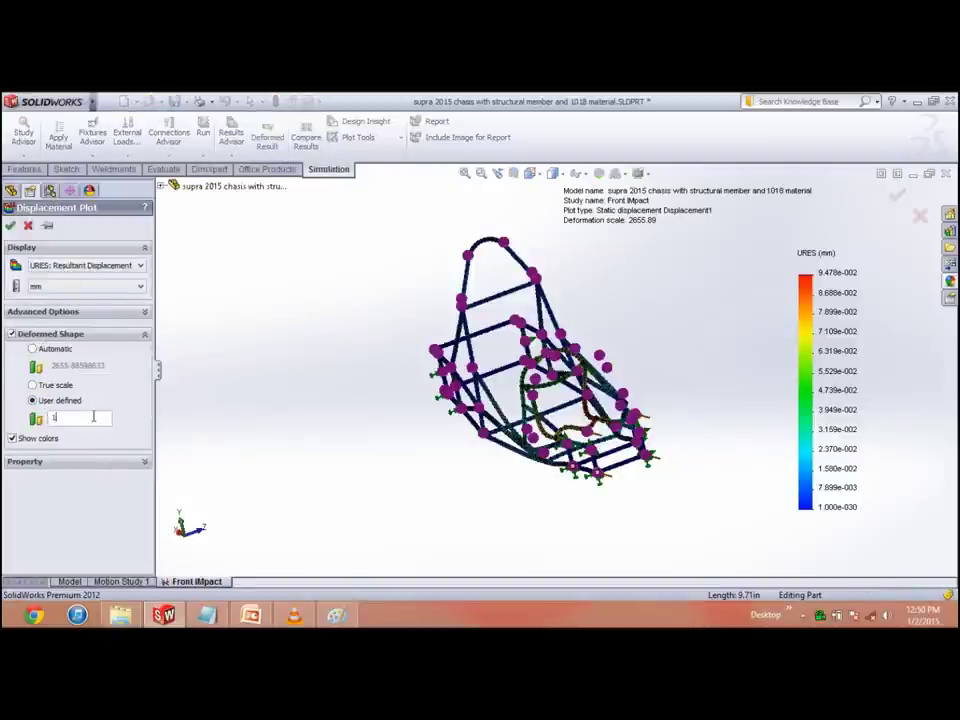
pyautogui.click(10, 226)
pyautogui.scroll(-5, 575, 400)
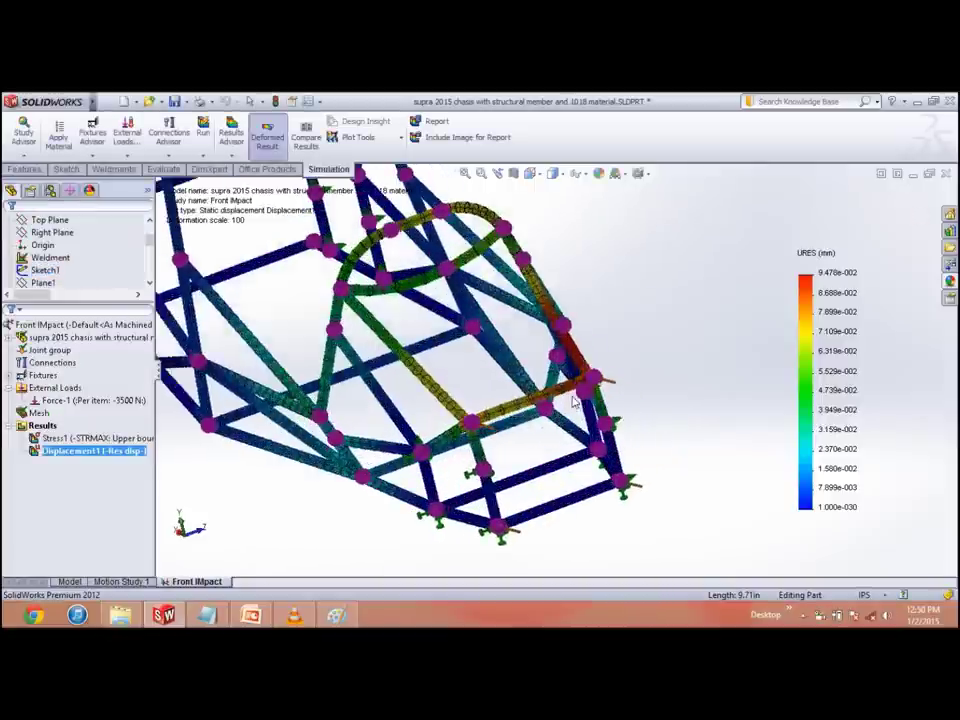
# Step: Change the displacement legend's number format from scientific to floating decimals
pyautogui.scroll(-4, 573, 395)
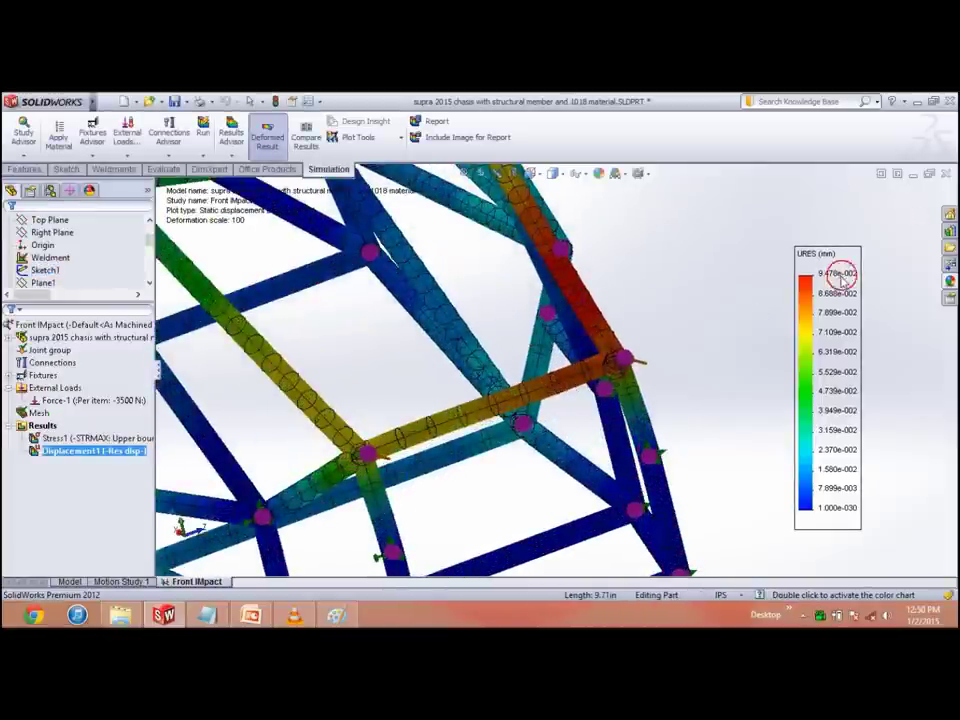
pyautogui.doubleClick(841, 332)
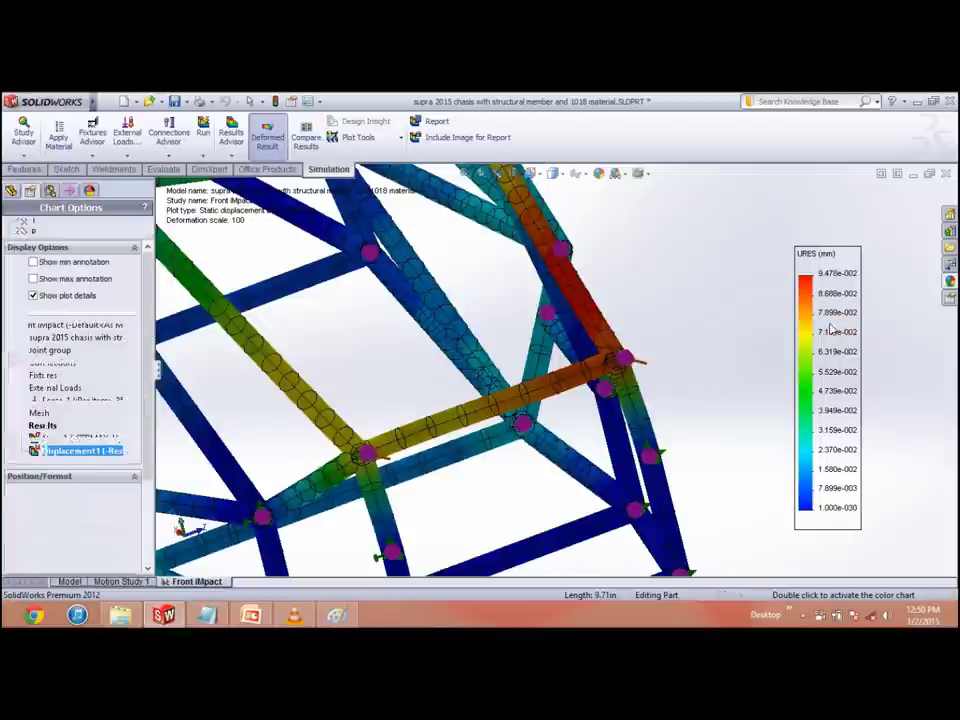
pyautogui.scroll(-3, 89, 474)
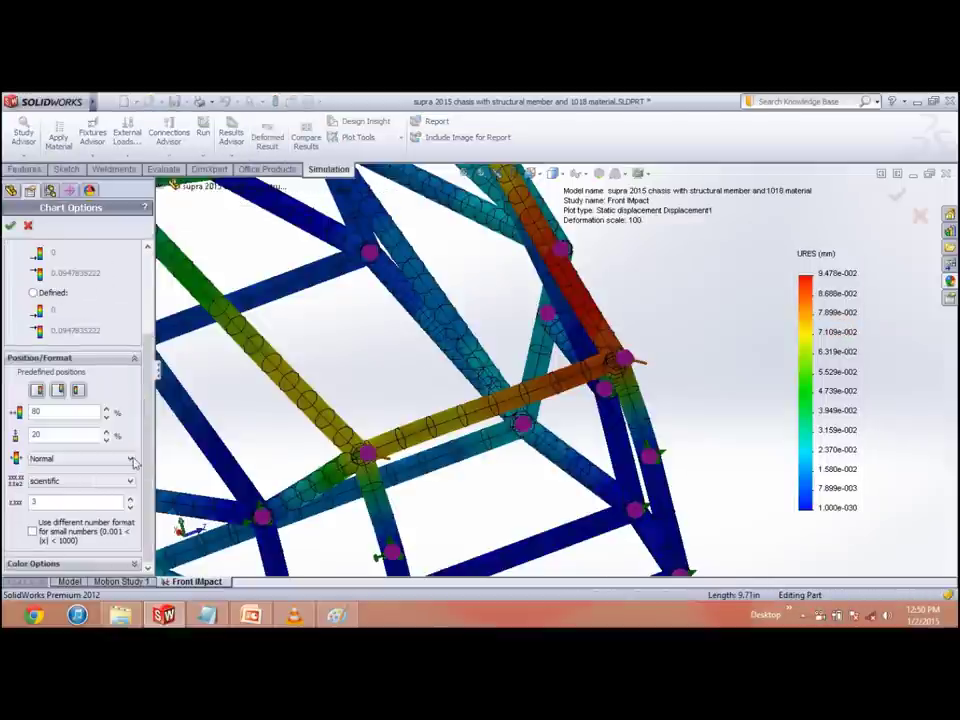
pyautogui.click(70, 481)
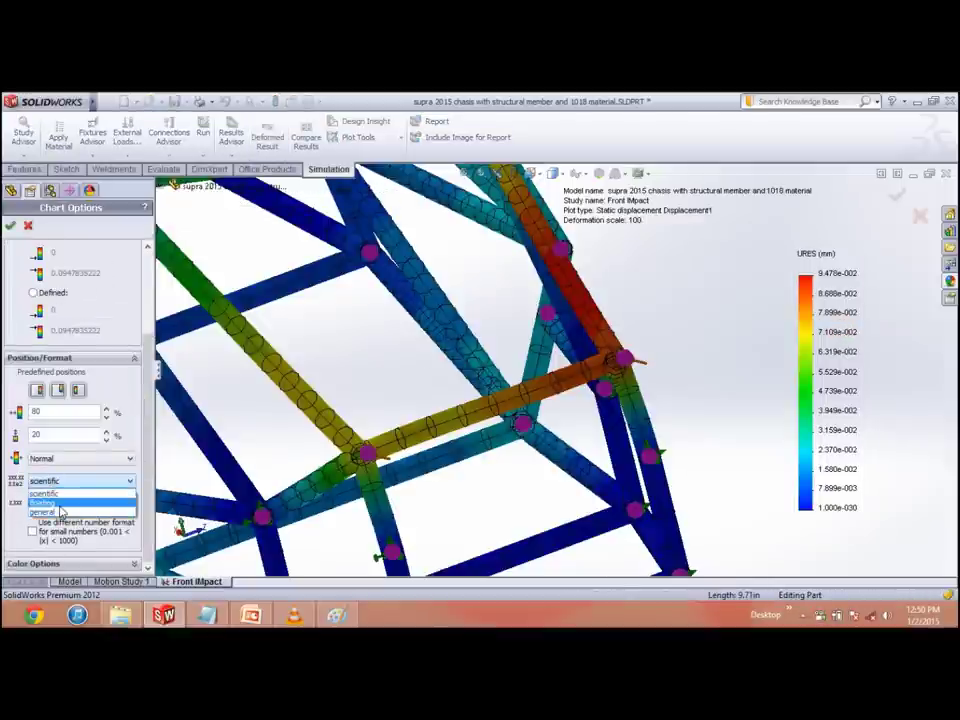
pyautogui.click(57, 503)
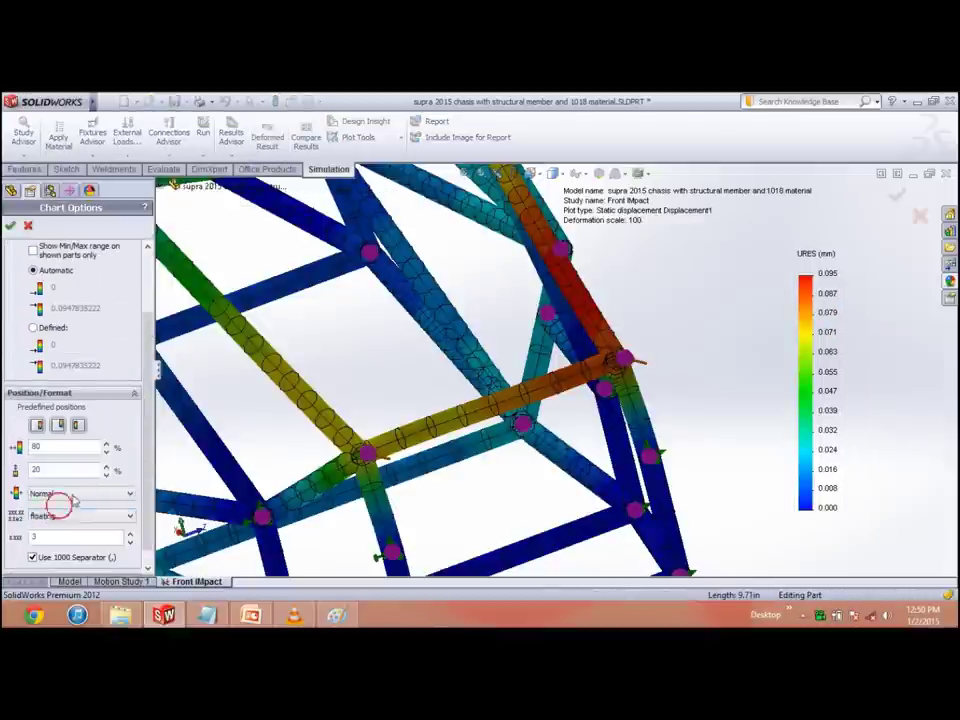
pyautogui.click(10, 227)
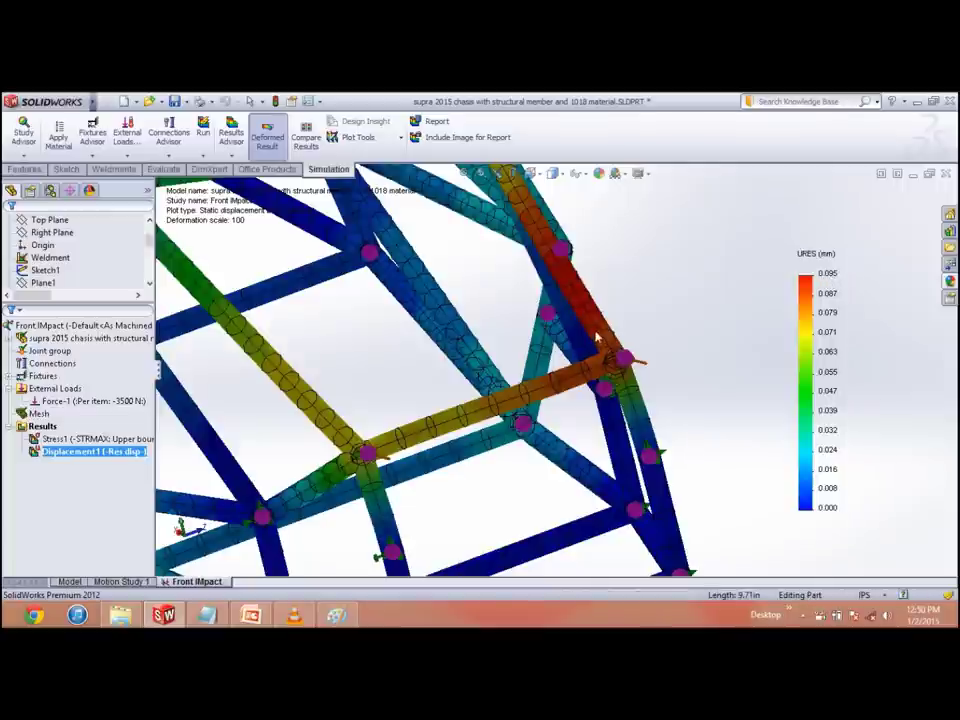
pyautogui.scroll(5, 573, 345)
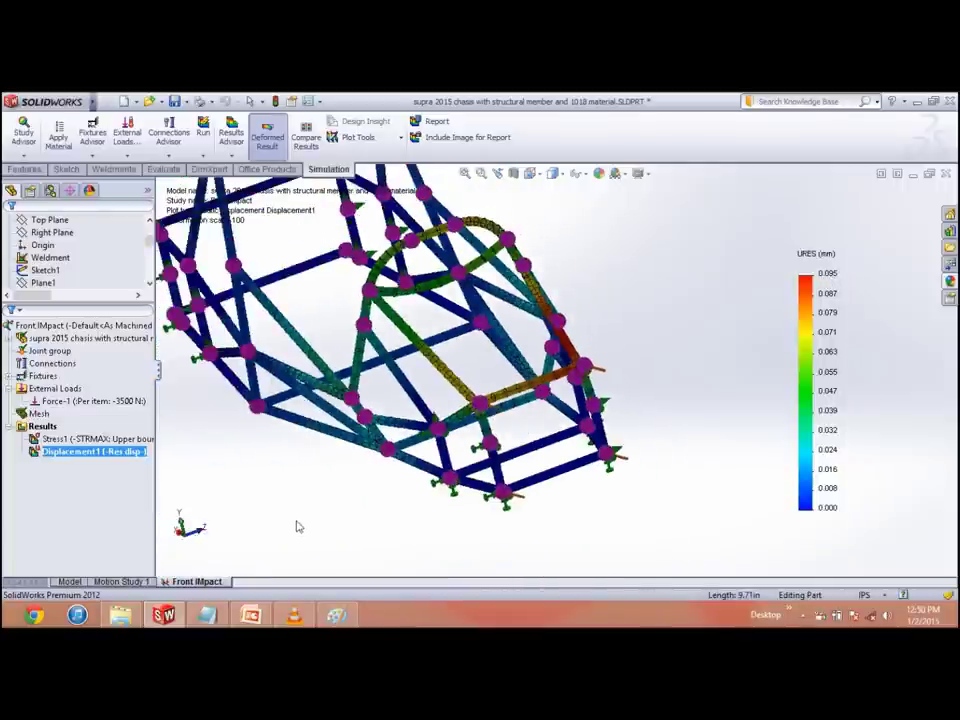
pyautogui.rightClick(92, 452)
pyautogui.click(128, 304)
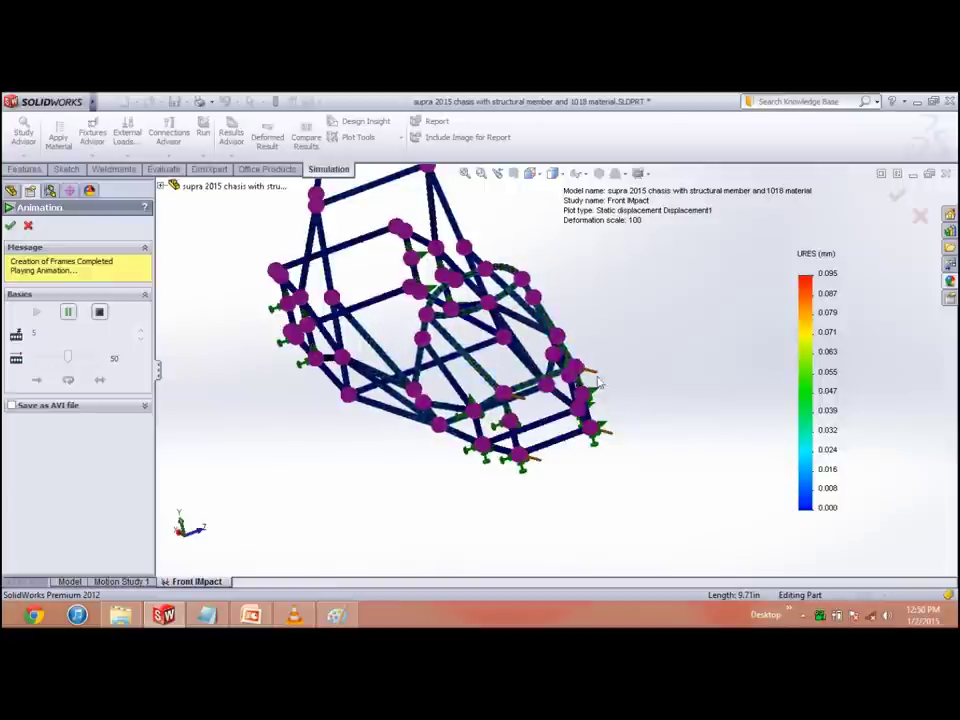
pyautogui.click(10, 225)
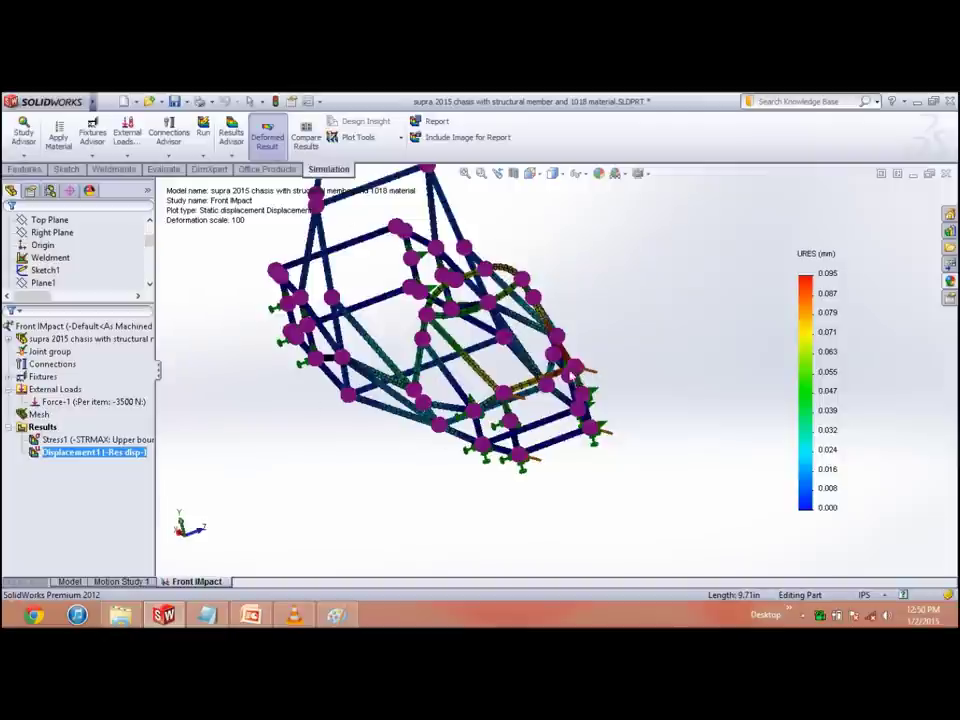